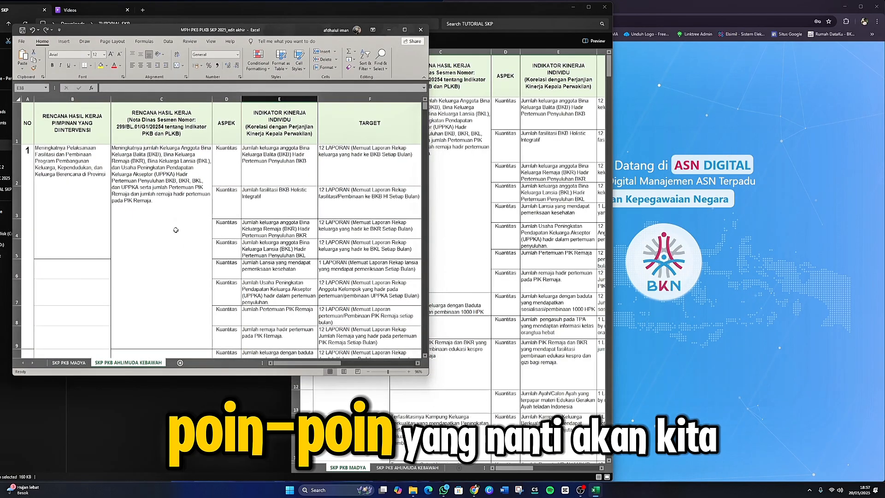
# Examine the work plans, indicators and targets on the SKP PKB MADYA and SKP PKB AHLIMUDA KEBAWAH sheets.
pyautogui.scroll(-5, 178, 230)
pyautogui.scroll(5, 180, 231)
pyautogui.scroll(-1, 183, 231)
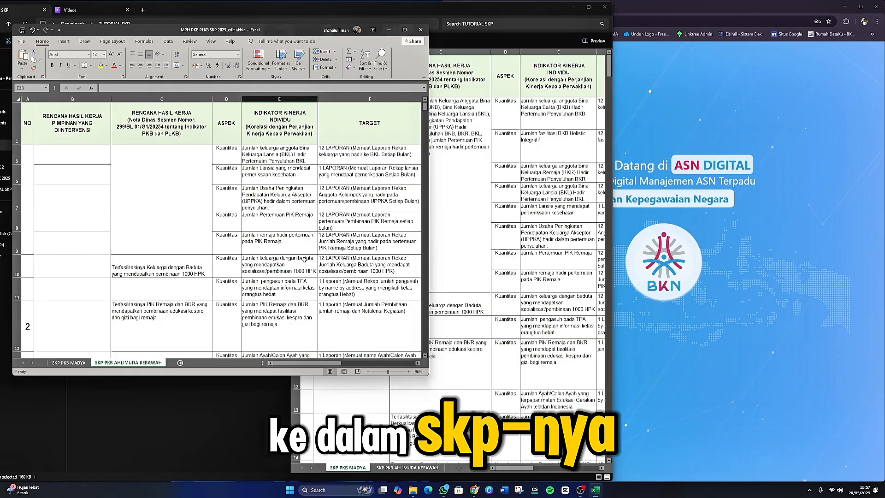
pyautogui.scroll(1, 199, 254)
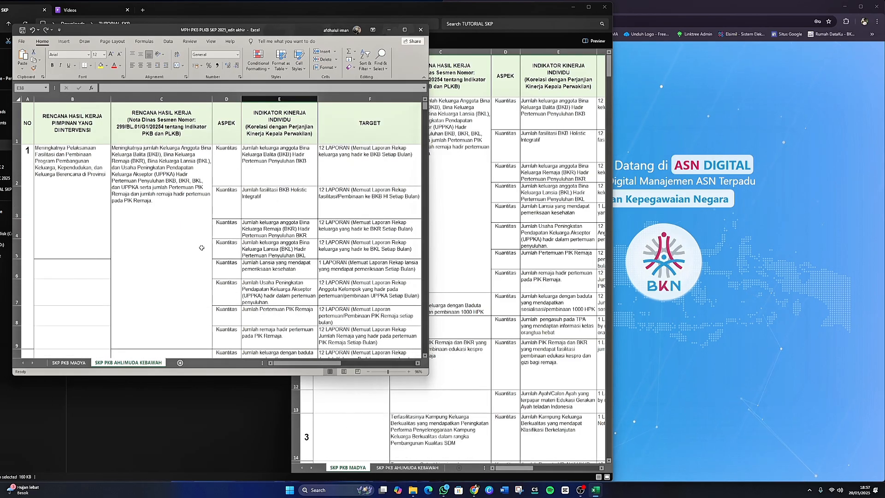
pyautogui.click(61, 363)
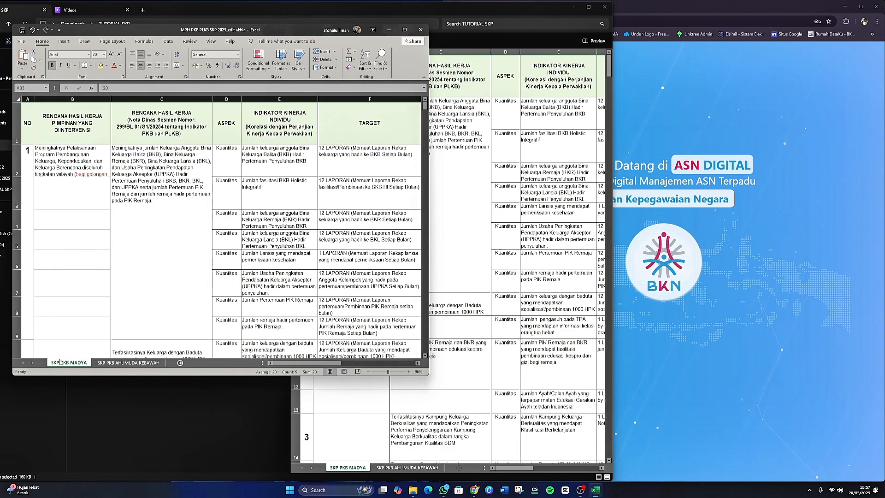
pyautogui.click(134, 362)
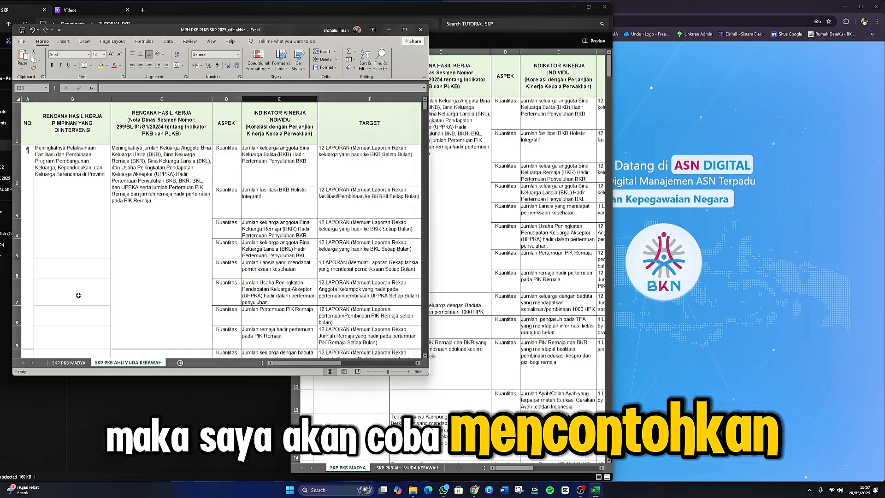
pyautogui.scroll(-4, 93, 247)
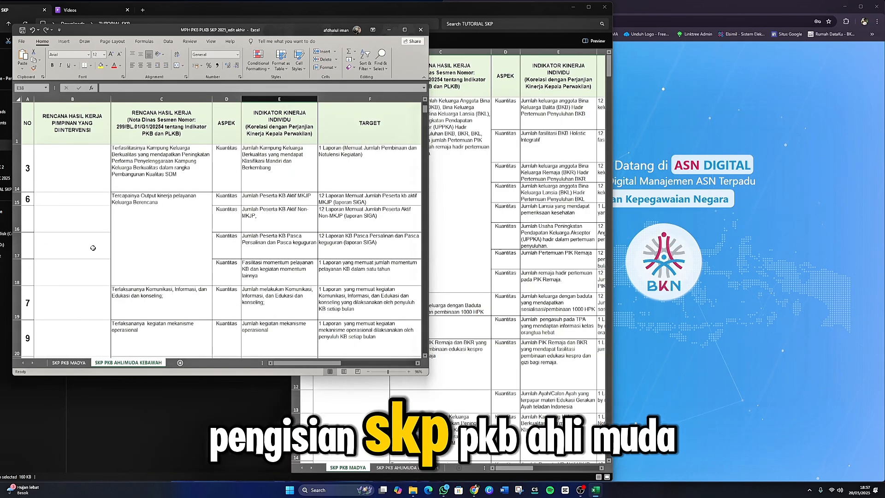
pyautogui.scroll(4, 92, 248)
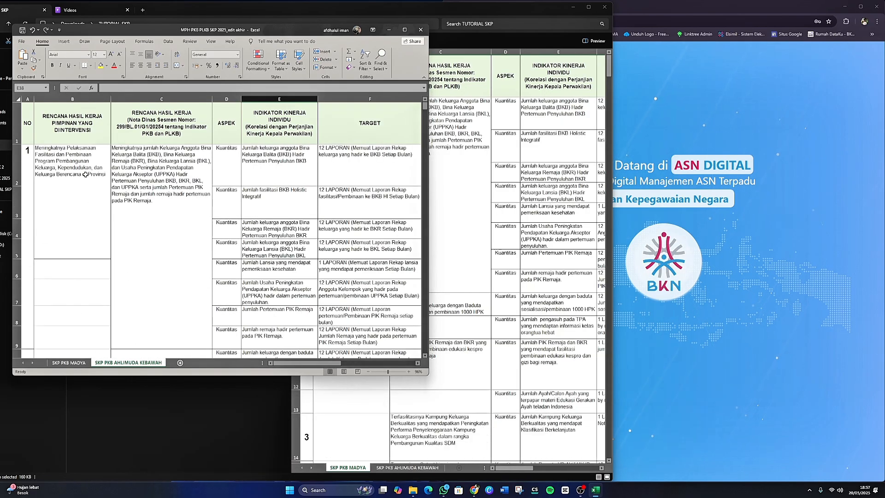
pyautogui.click(80, 175)
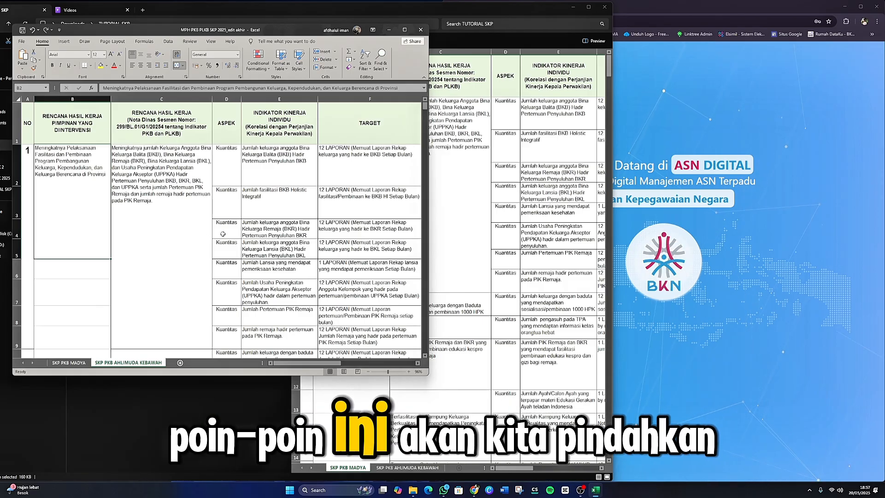
pyautogui.scroll(-6, 222, 230)
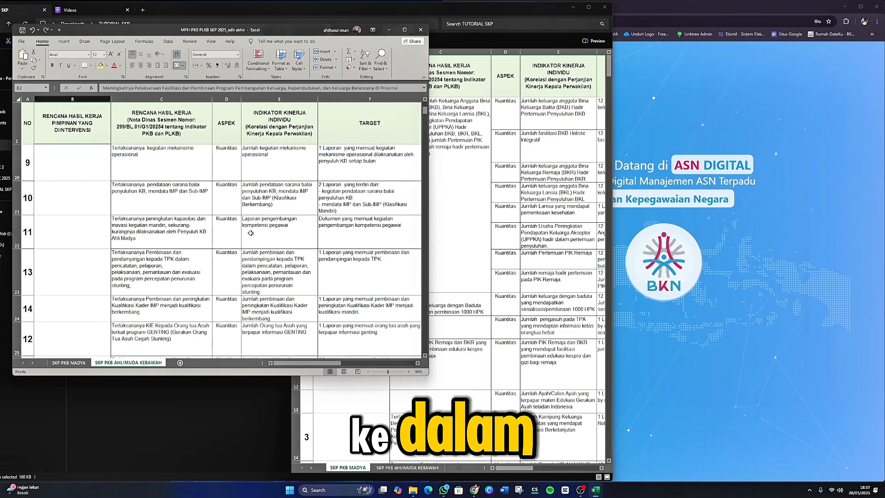
# Switch to the ASN Digital portal in the browser, minimize the workbook, and open the portal's SSO ASN login page.
pyautogui.click(804, 121)
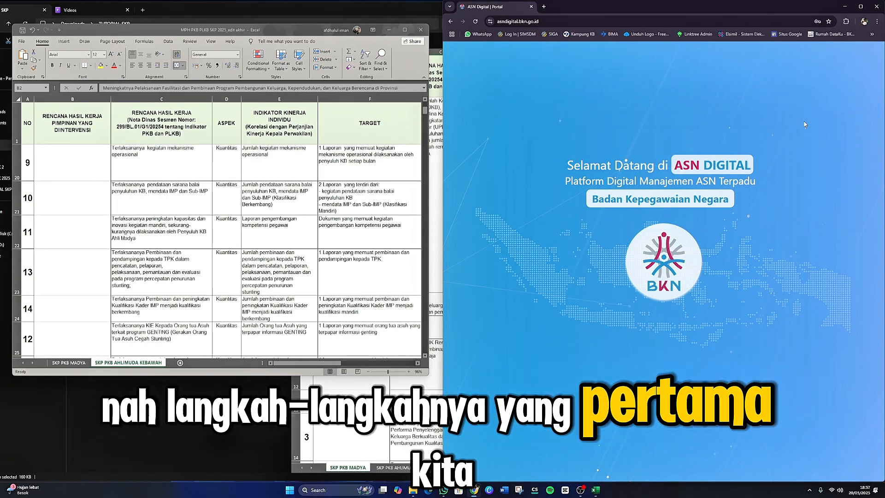
pyautogui.click(388, 29)
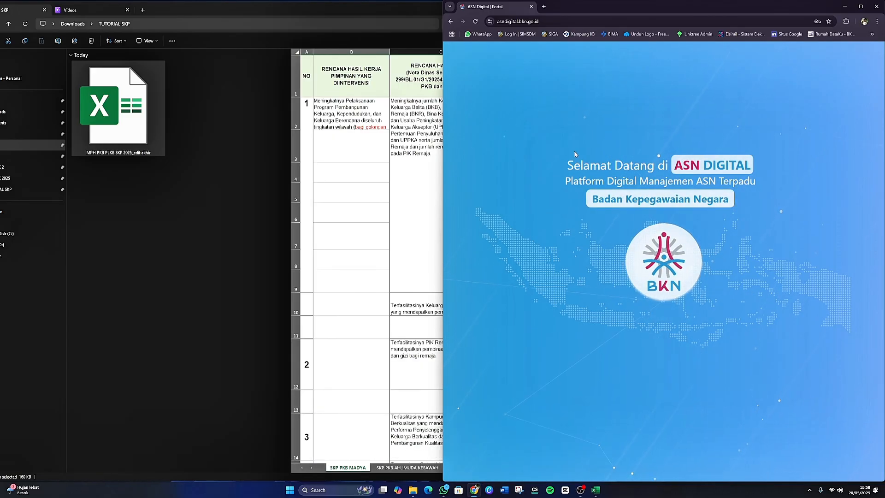
pyautogui.click(558, 23)
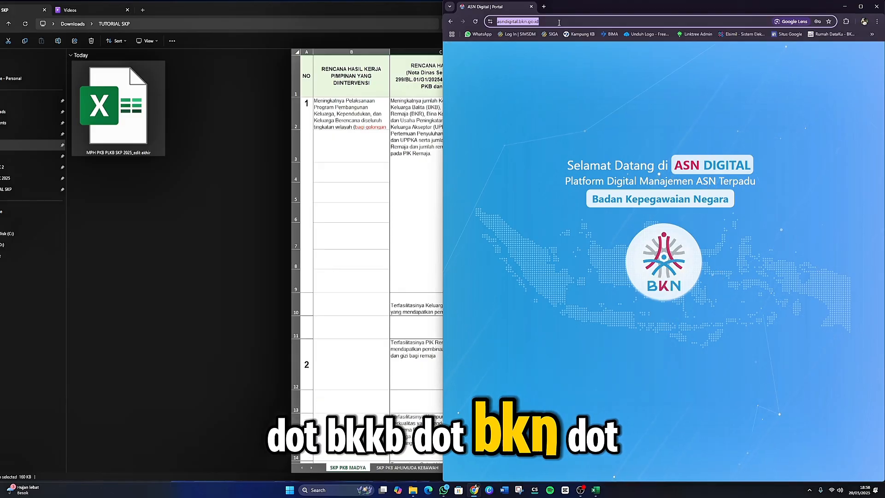
pyautogui.click(625, 97)
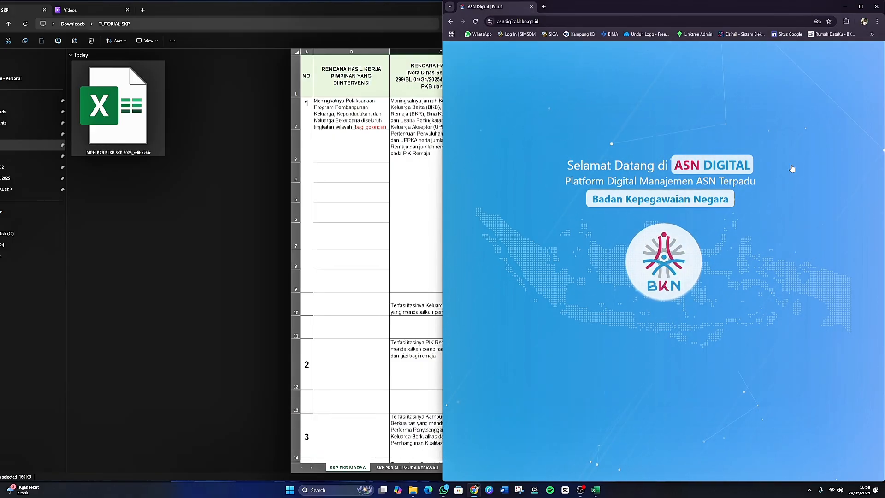
pyautogui.moveTo(660, 275)
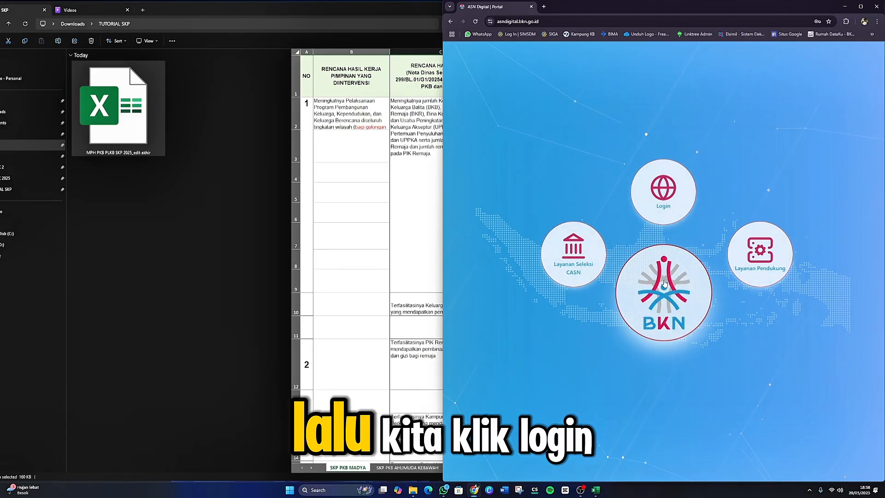
pyautogui.click(664, 198)
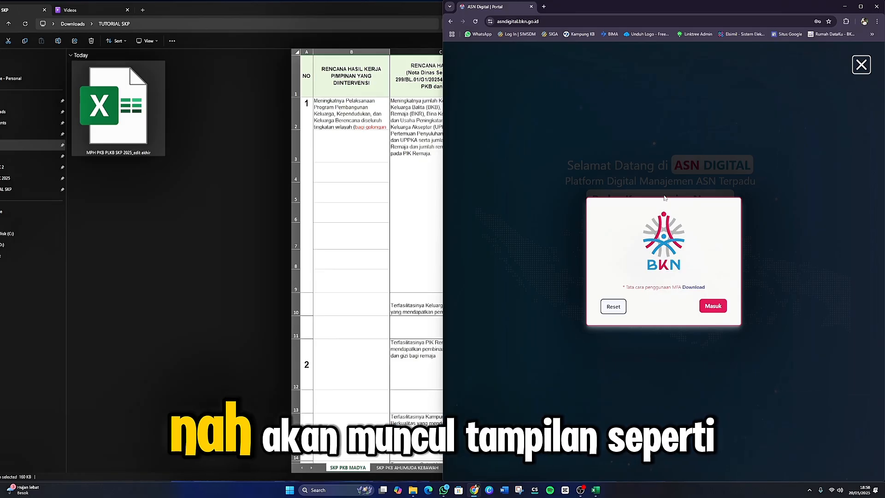
pyautogui.click(714, 306)
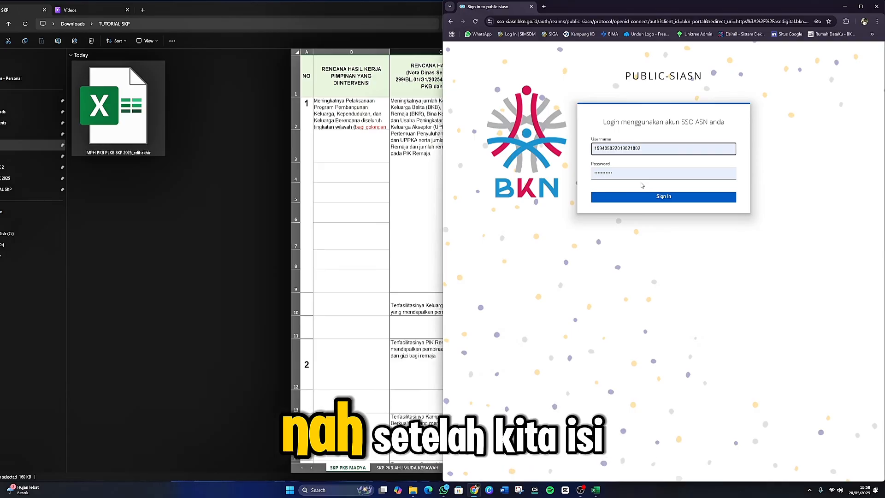
# Sign in to the portal with the saved SSO ASN username and password.
pyautogui.click(613, 173)
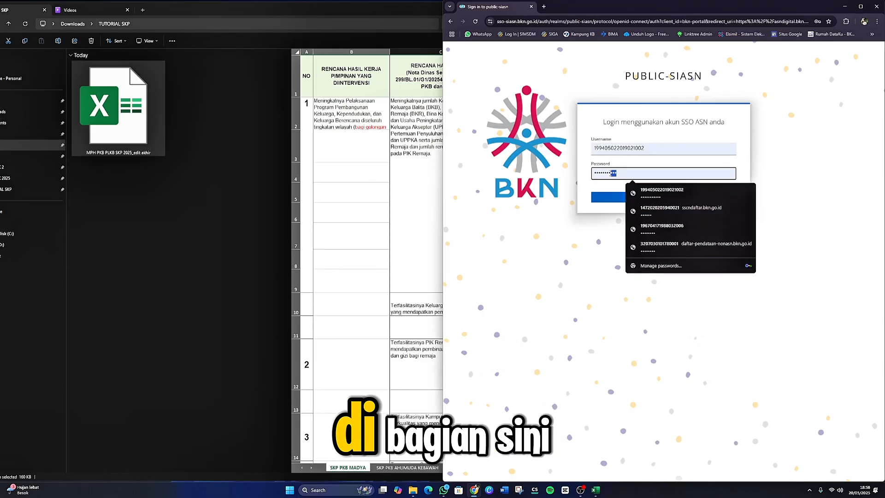
pyautogui.click(605, 217)
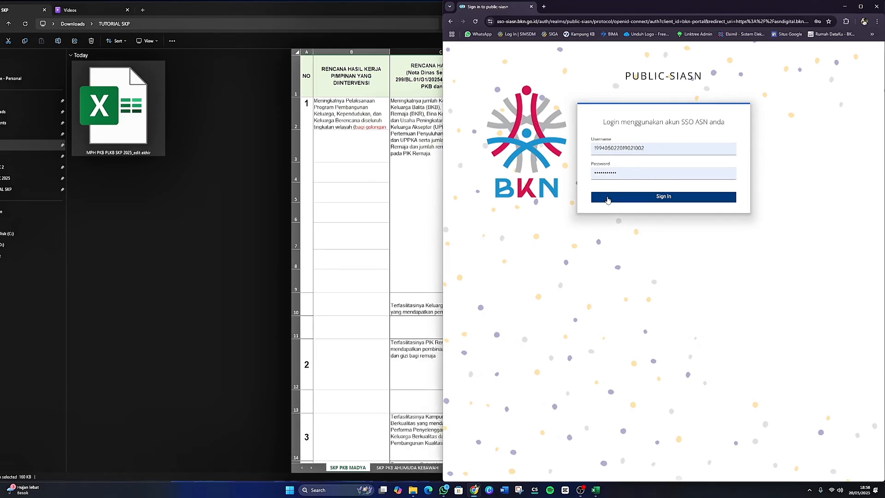
pyautogui.click(664, 197)
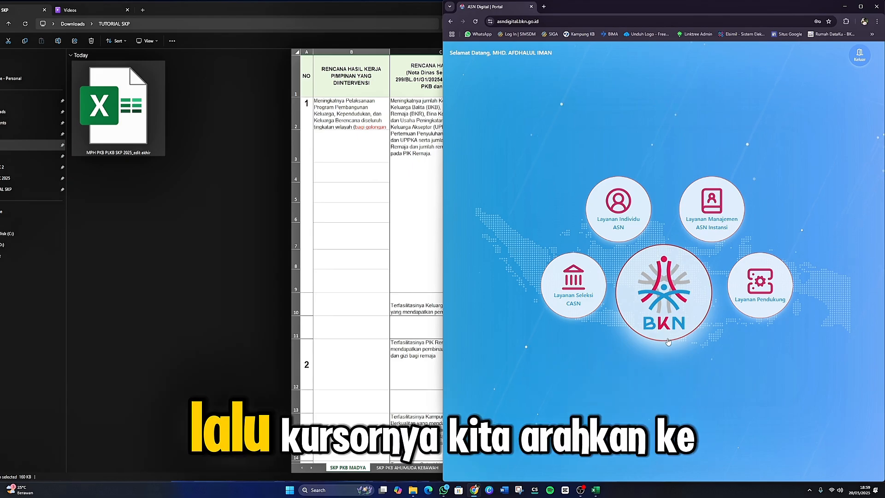
# Open the E-Kinerja performance system from the Layanan Individu ASN services.
pyautogui.moveTo(662, 268)
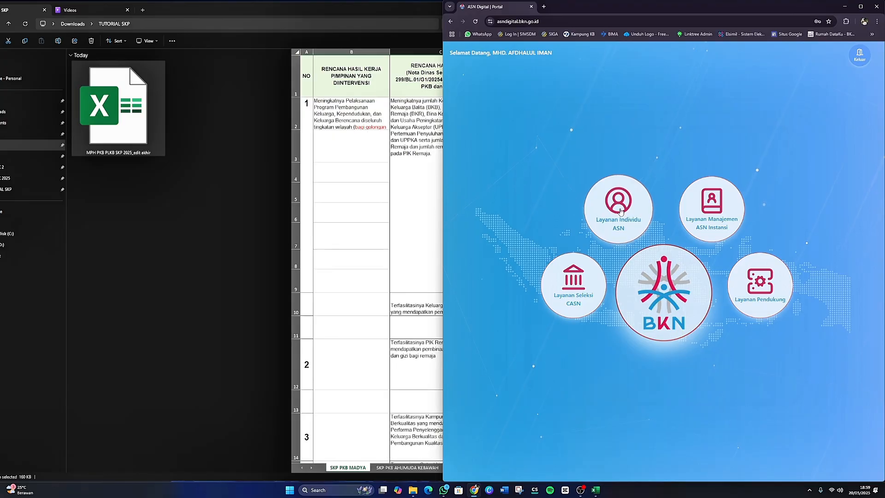
pyautogui.click(620, 211)
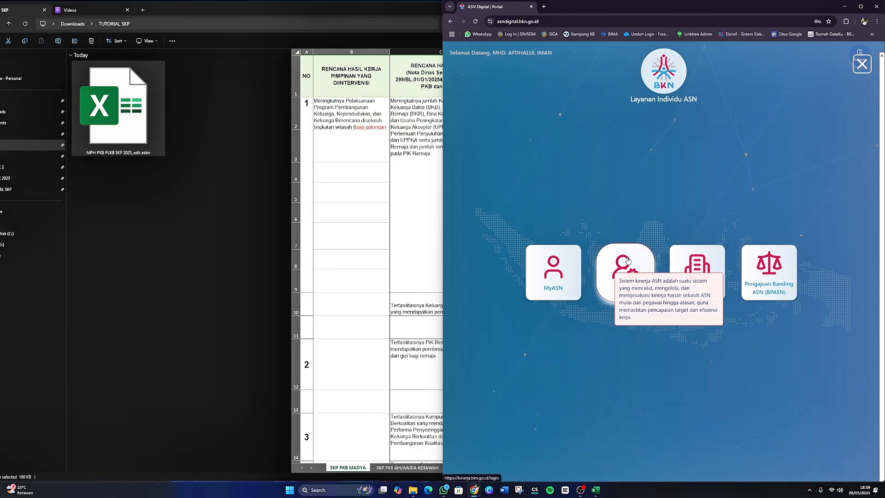
pyautogui.click(627, 260)
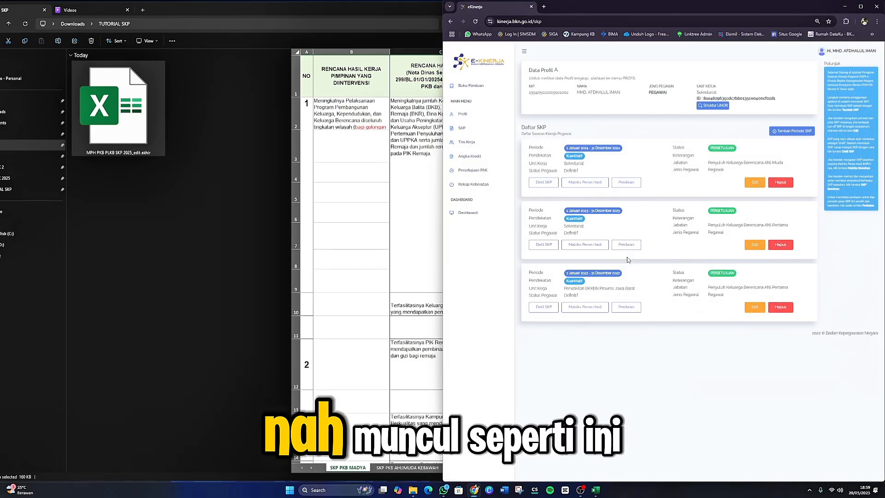
pyautogui.click(842, 51)
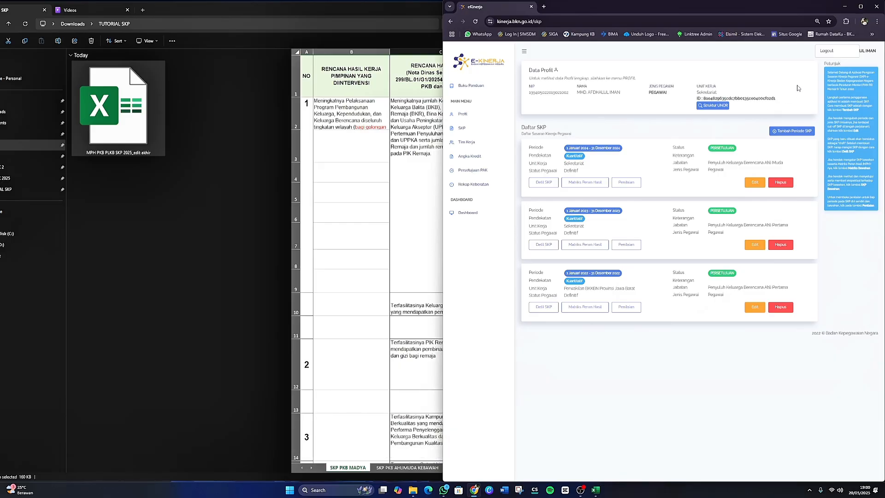
pyautogui.click(640, 131)
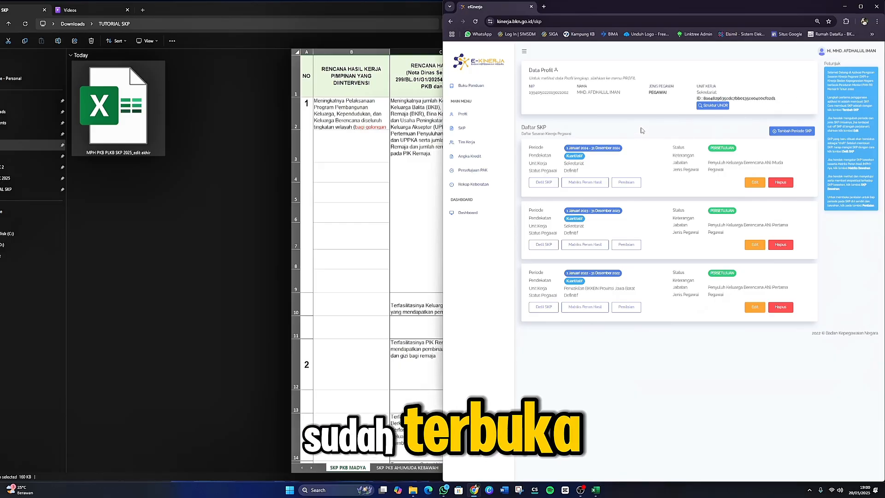
# View the Tambah SKP form in a maximized browser window and close it without adding a period.
pyautogui.click(798, 132)
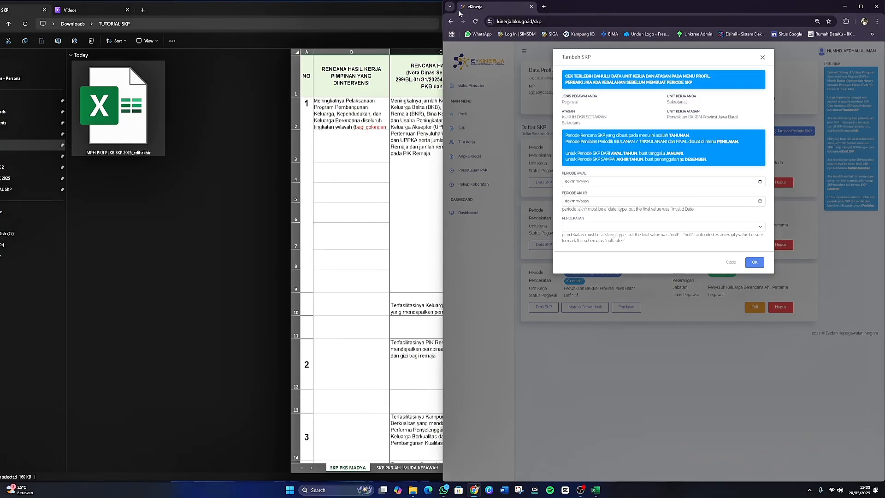
pyautogui.click(597, 46)
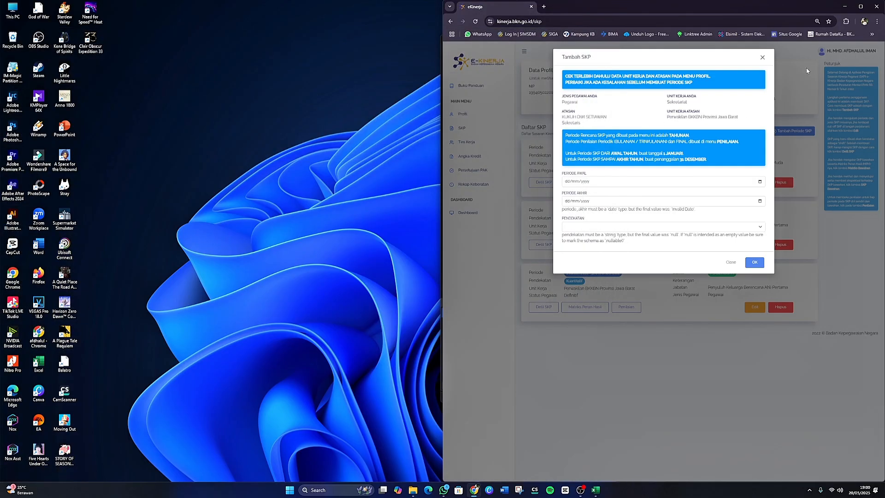
pyautogui.click(860, 6)
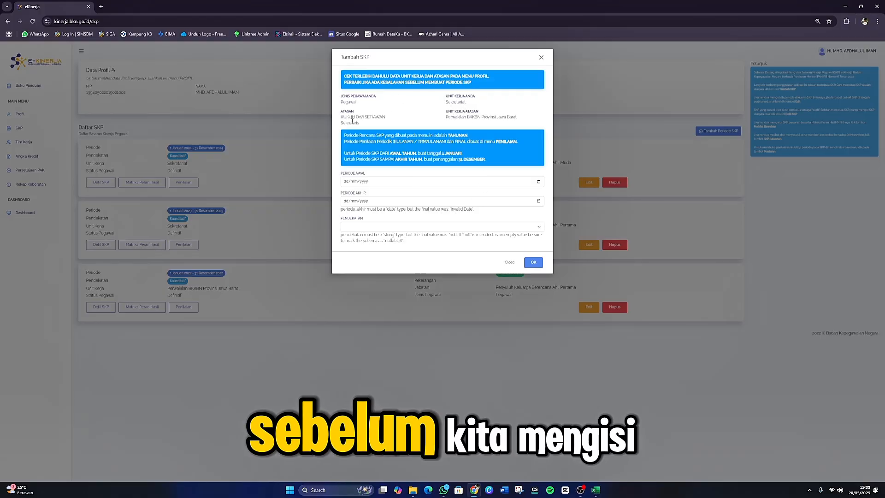
pyautogui.click(541, 58)
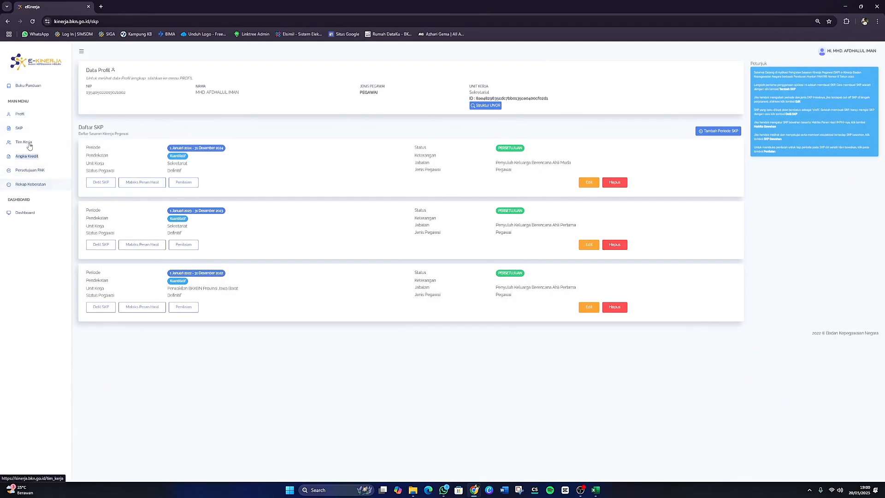
# Check the organizational structure of the Unit Kerja PNS in the employee profile.
pyautogui.click(19, 114)
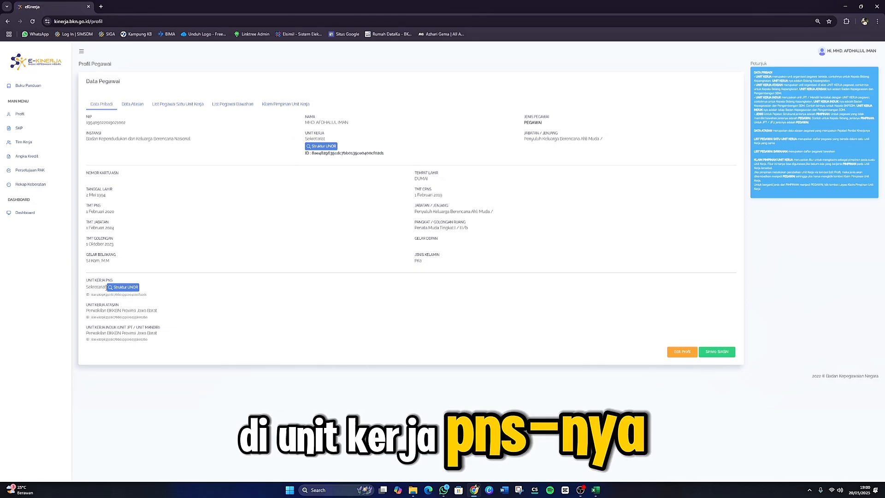
pyautogui.click(126, 288)
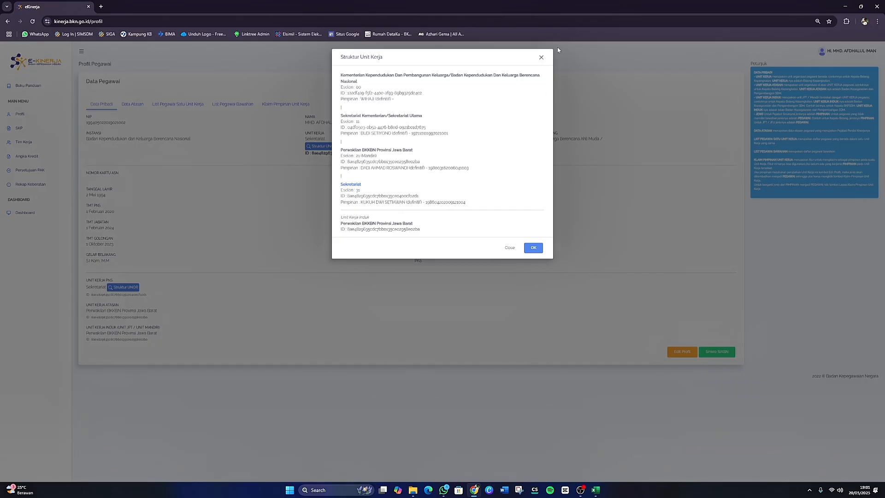
pyautogui.click(533, 248)
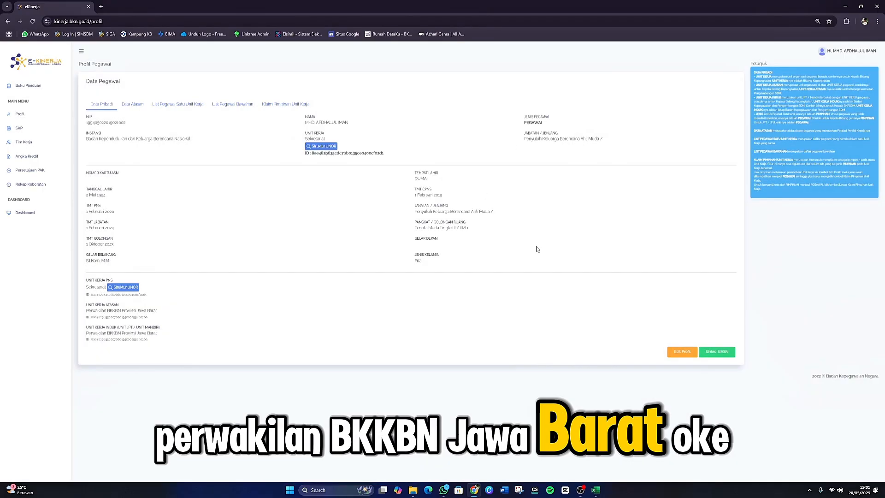
# Start a new SKP period from the SKP list and set its Periode Awal to 01/01/2025.
pyautogui.click(19, 128)
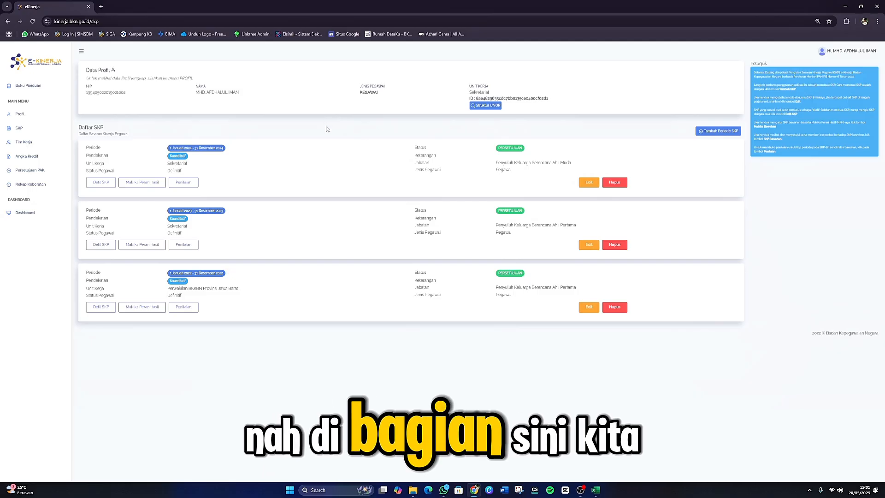
pyautogui.click(727, 133)
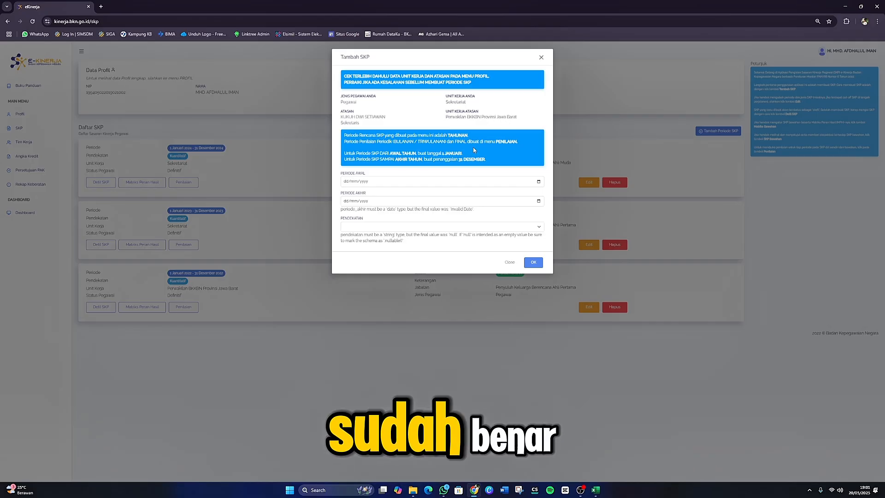
pyautogui.click(346, 184)
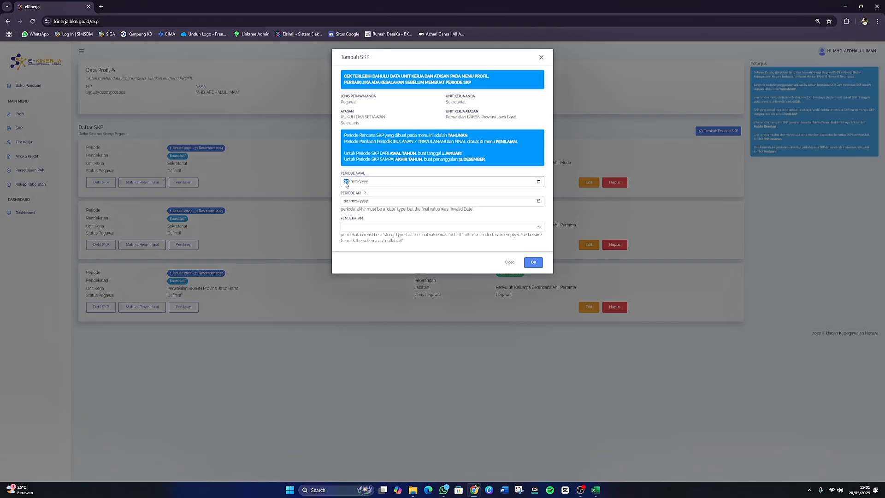
pyautogui.click(538, 182)
pyautogui.click(525, 173)
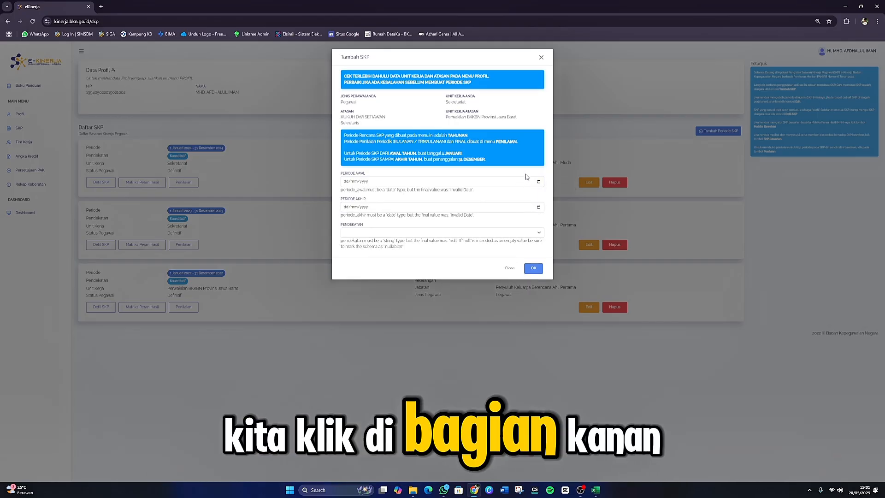
pyautogui.click(539, 182)
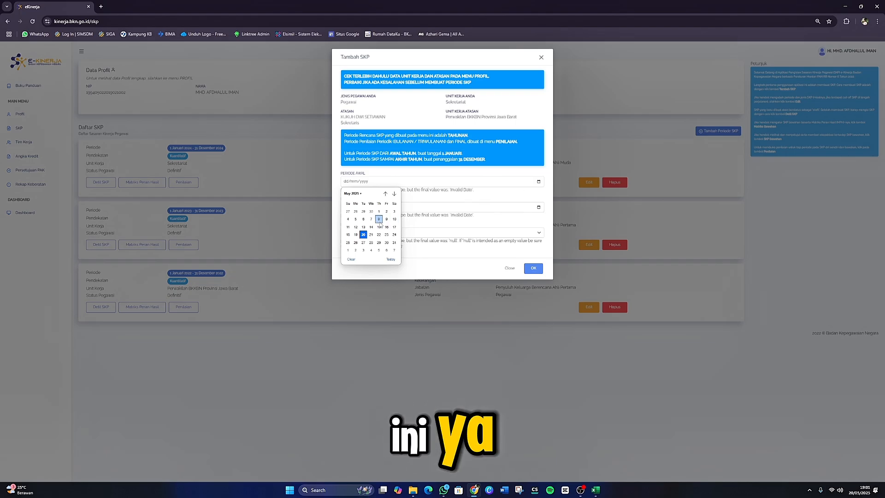
pyautogui.click(346, 182)
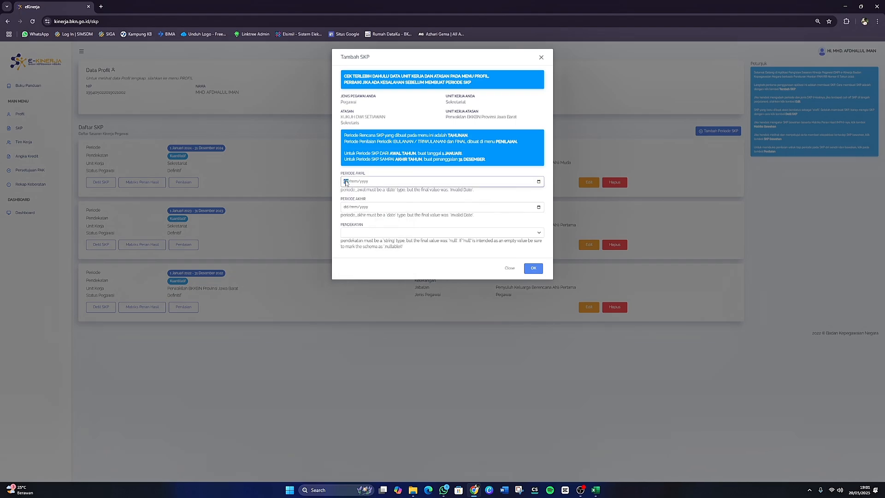
pyautogui.write('01/01/')
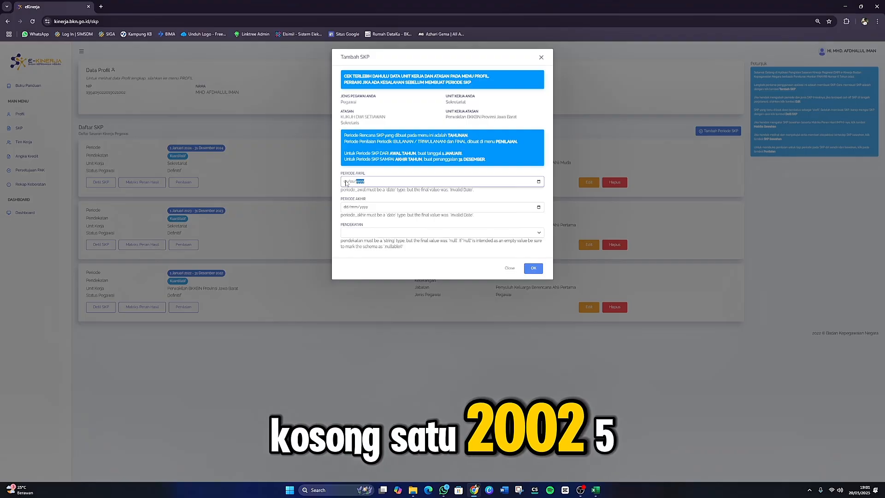
pyautogui.write('2025')
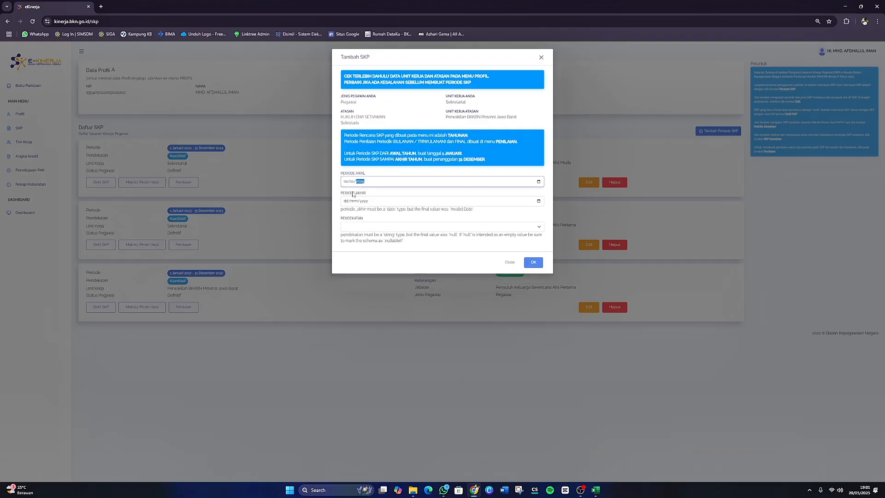
# Set the Periode Akhir to 31/12/2025 and the Pendekatan to Kuantitatif, and save the new SKP period.
pyautogui.click(347, 202)
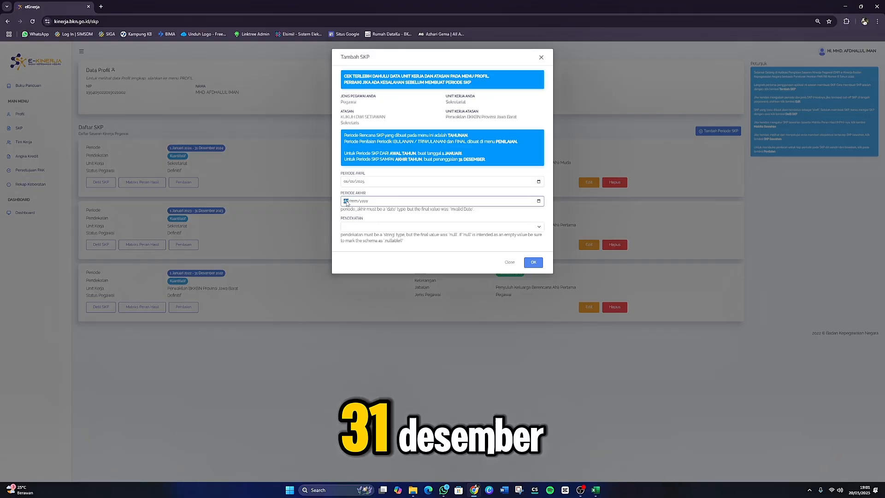
pyautogui.write('31/12/')
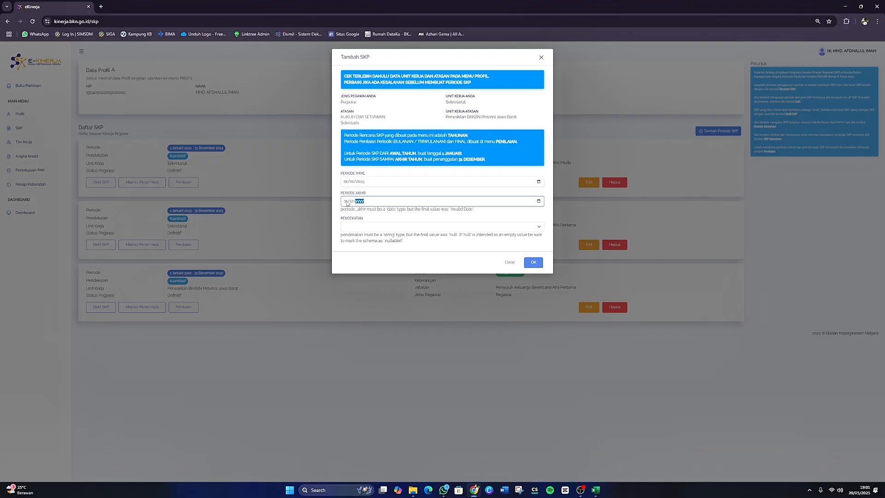
pyautogui.write('0202')
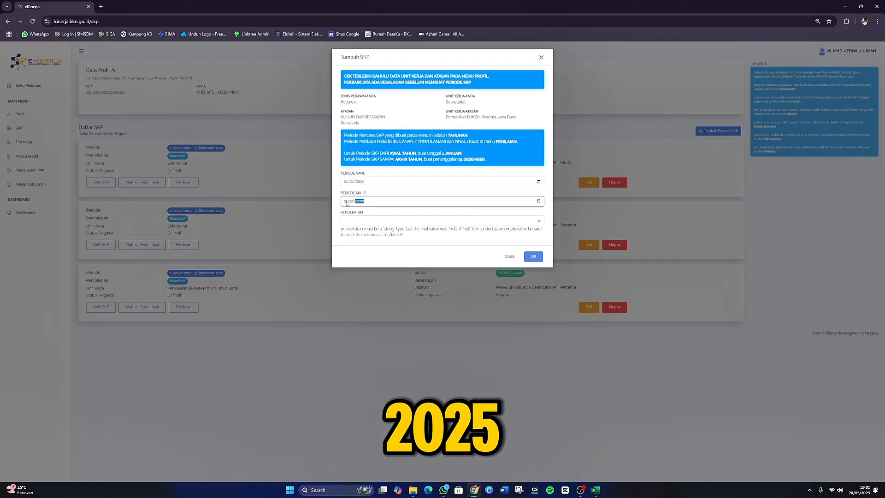
pyautogui.write('5')
pyautogui.click(368, 220)
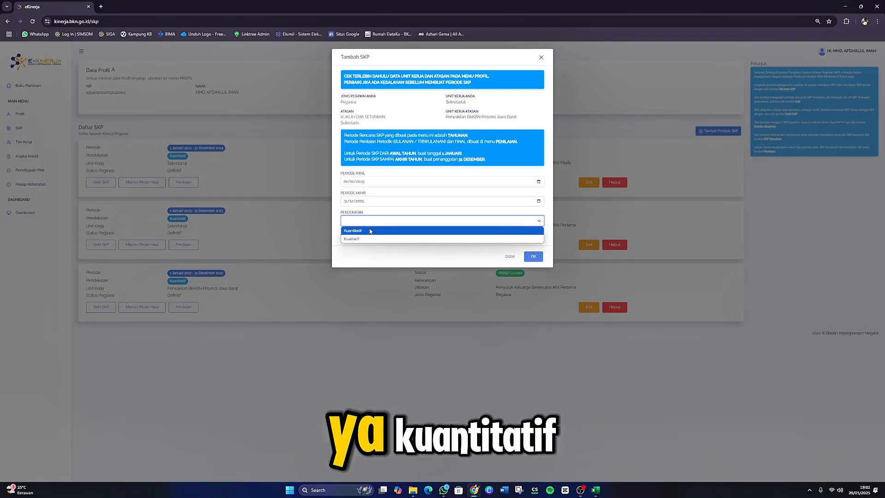
pyautogui.click(370, 230)
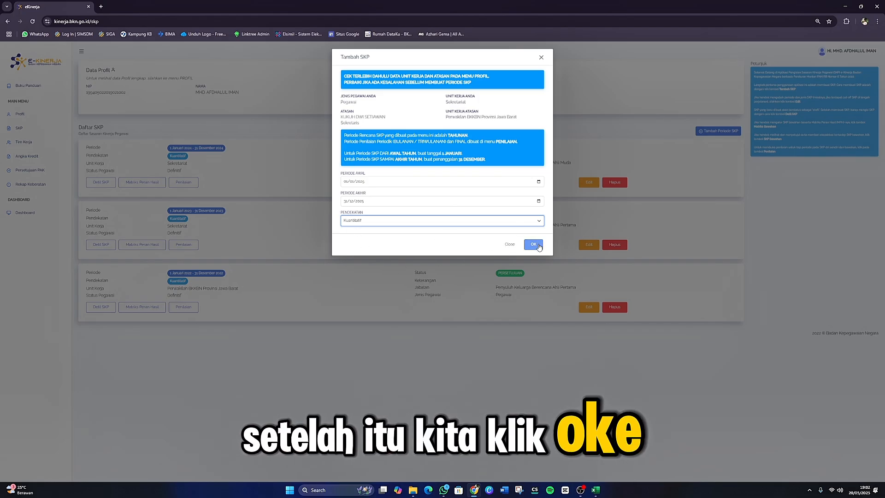
pyautogui.click(534, 245)
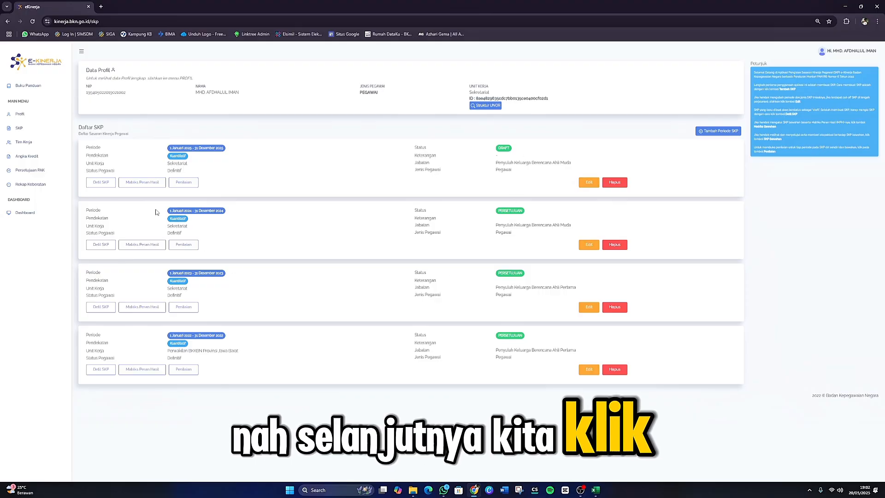
# Open the details of the draft 2025 SKP, start adding an RHK and show the available superior's work plans.
pyautogui.click(105, 183)
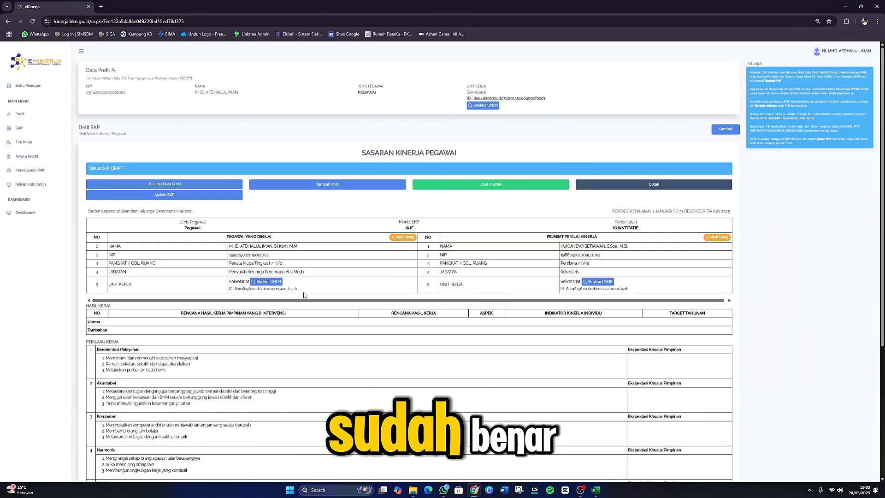
pyautogui.scroll(-1, 300, 295)
pyautogui.scroll(1, 315, 260)
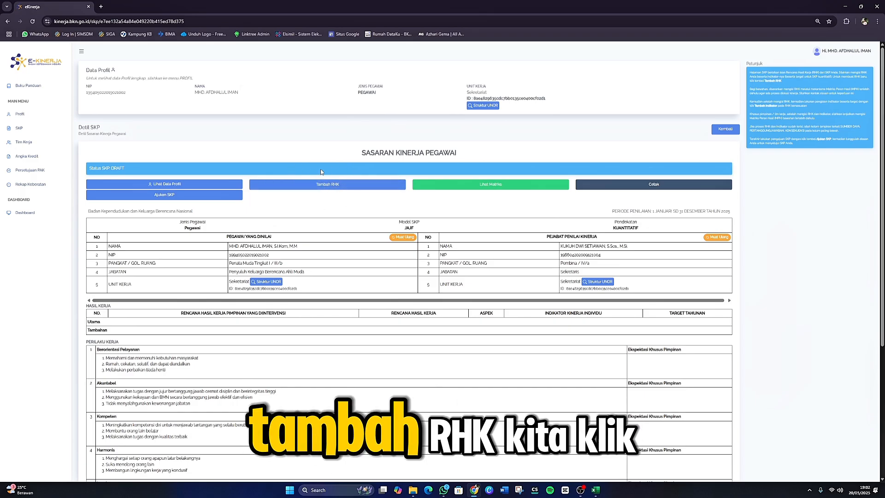
pyautogui.click(329, 187)
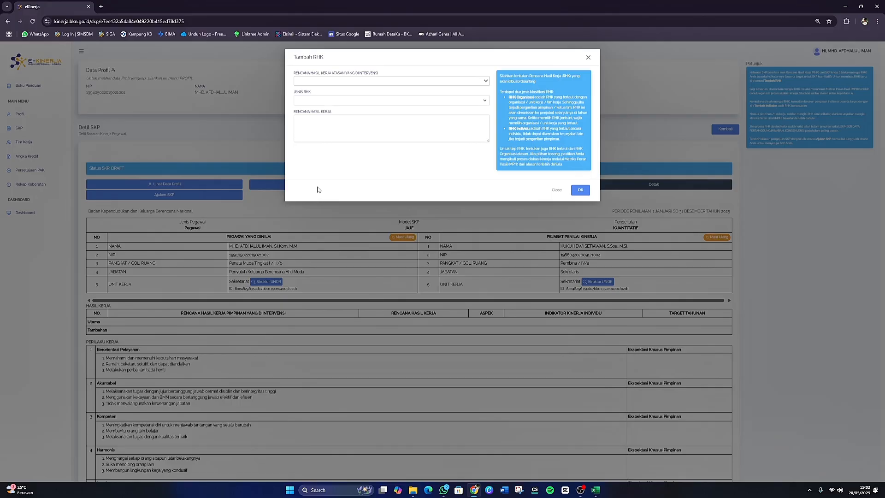
pyautogui.click(356, 81)
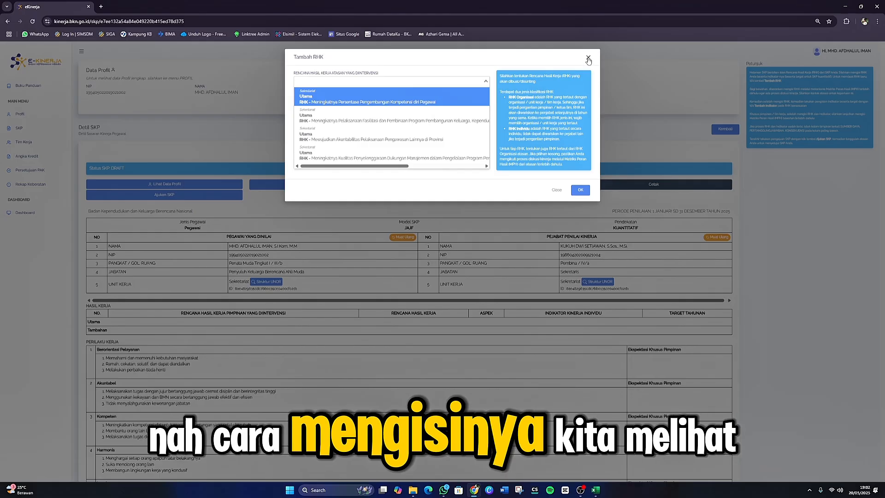
# Switch to the SKP workbook in Excel, arrange it side by side with the browser and show its first rows.
pyautogui.click(595, 490)
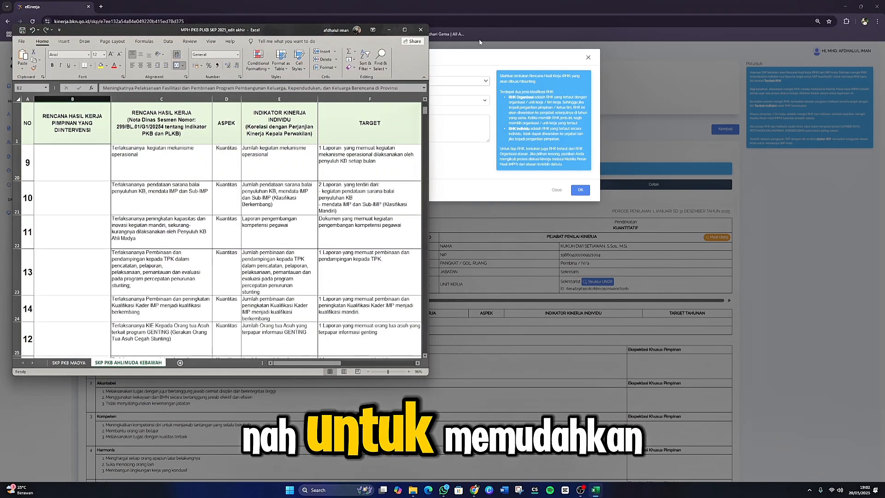
pyautogui.moveTo(403, 31)
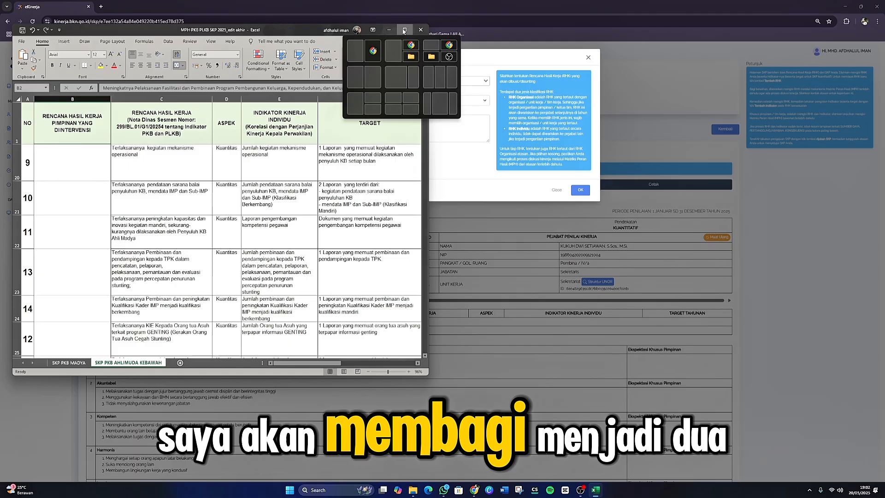
pyautogui.click(356, 55)
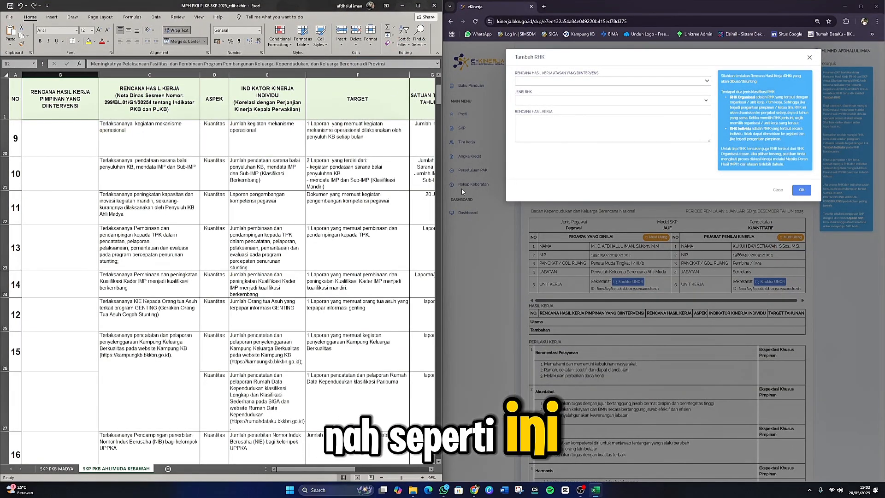
pyautogui.scroll(-2, 317, 169)
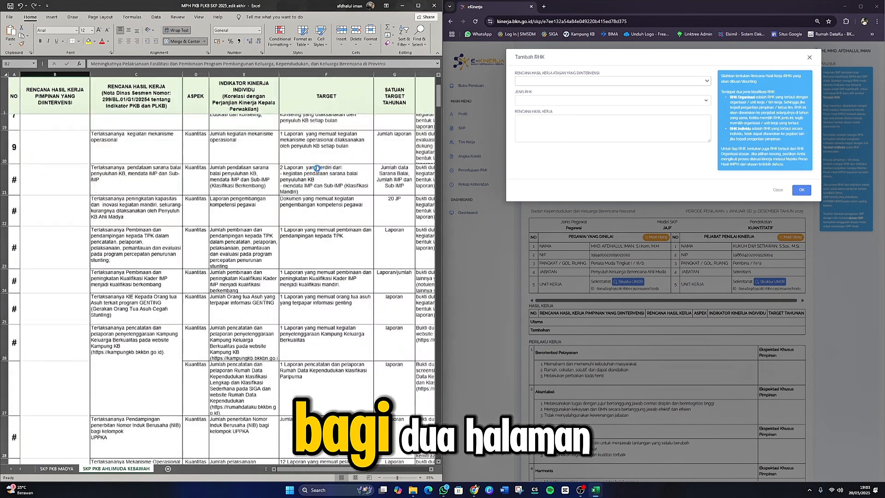
pyautogui.scroll(8, 313, 450)
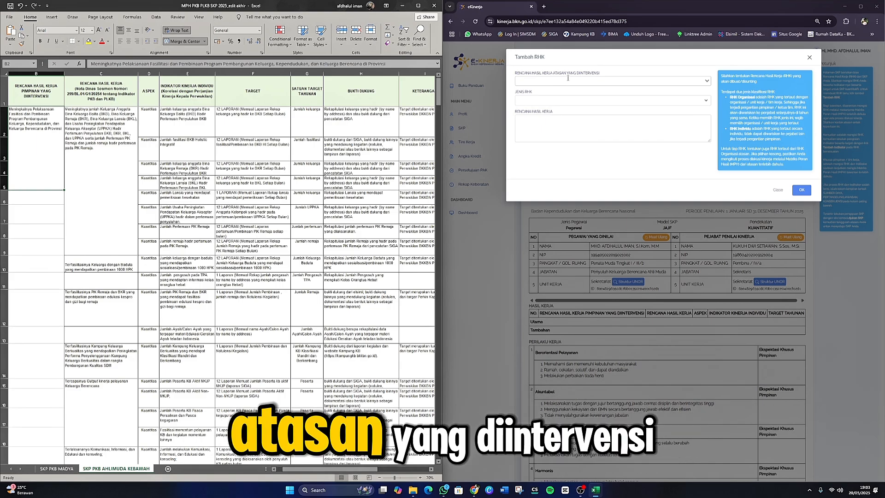
# Select the intervened plan "Meningkatnya Pelaksanaan Fasilitasi dan Pembinaan Program Pembangunan Keluarga, Kependudukan dan Keluarga Berencana di Provinsi" and set Jenis RHK to Utama.
pyautogui.click(604, 78)
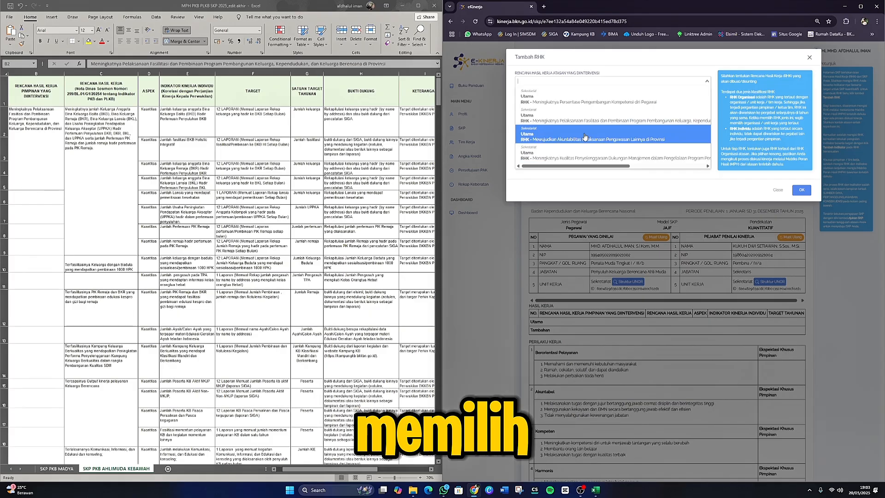
pyautogui.click(14, 123)
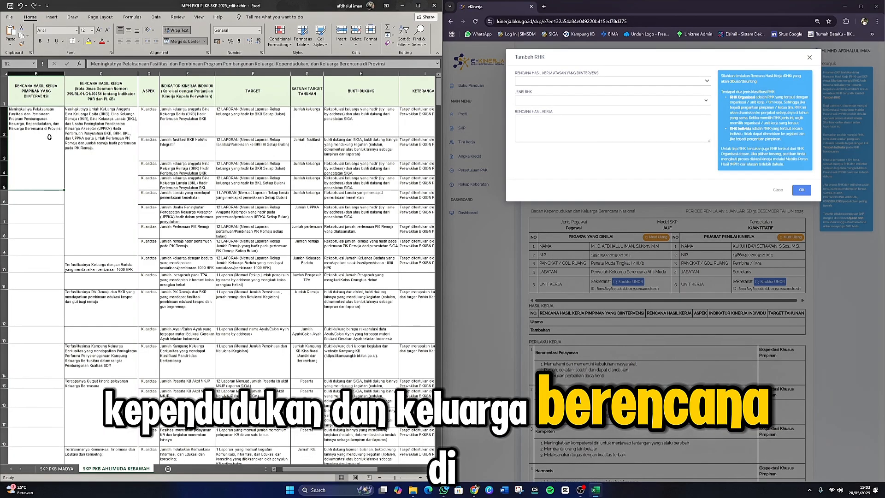
pyautogui.click(545, 83)
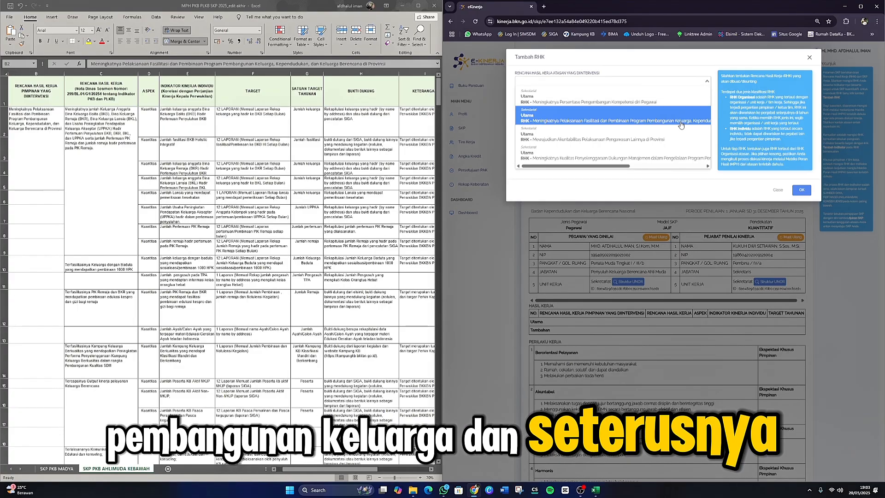
pyautogui.click(639, 122)
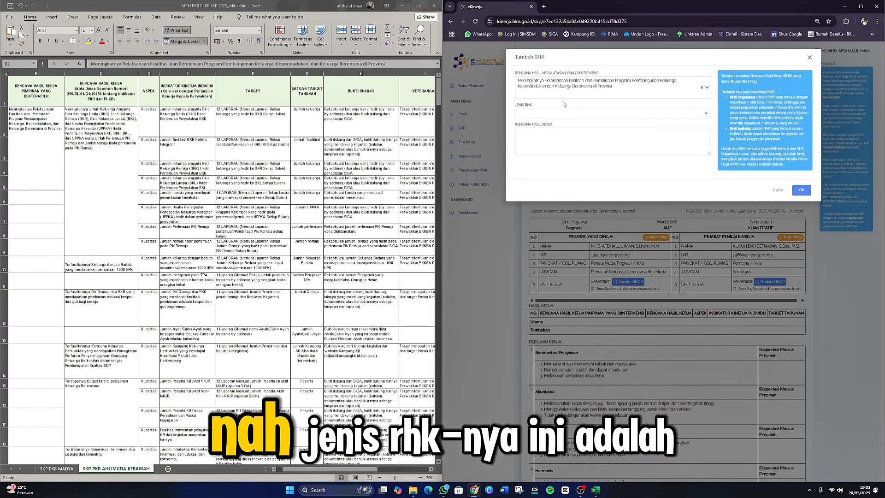
pyautogui.click(560, 114)
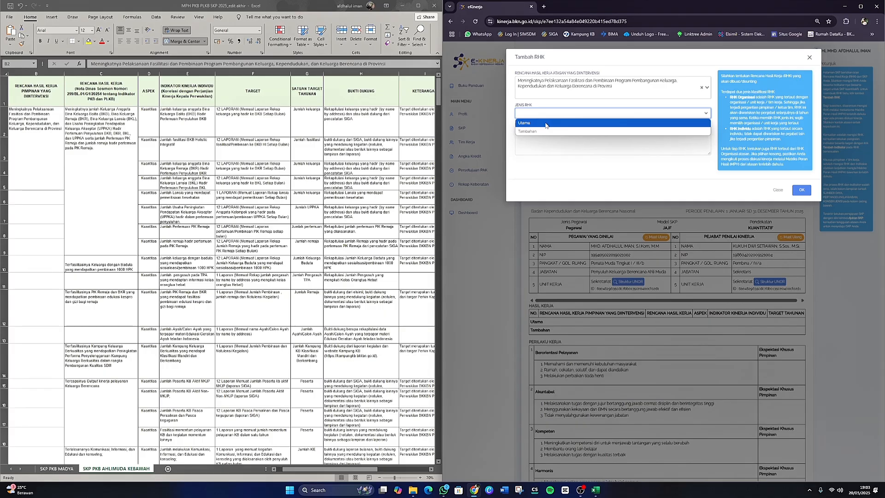
pyautogui.click(546, 123)
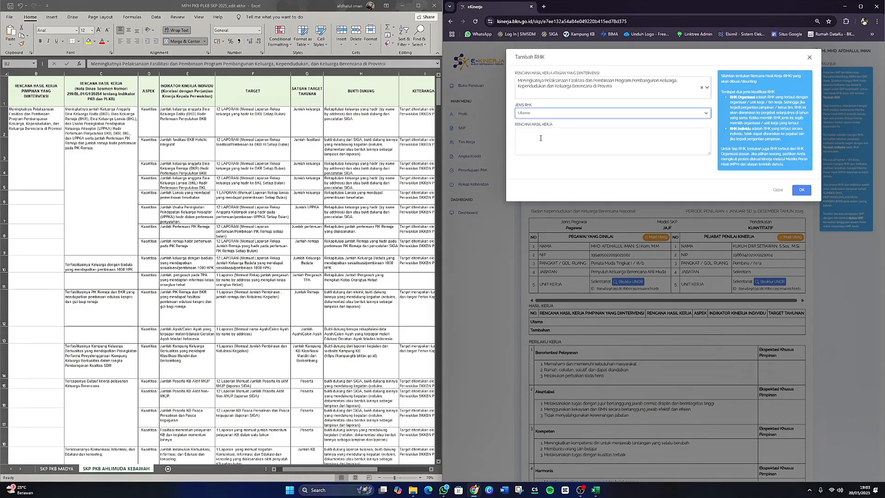
pyautogui.click(540, 138)
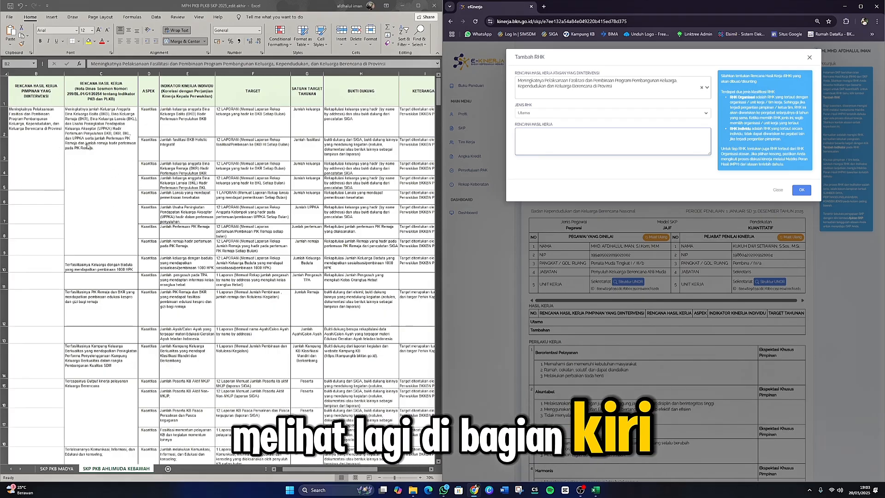
pyautogui.click(106, 138)
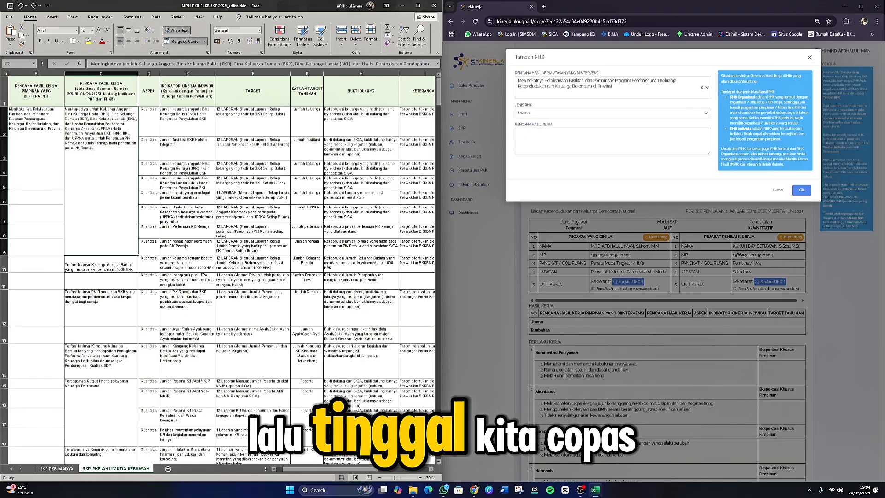
pyautogui.click(121, 64)
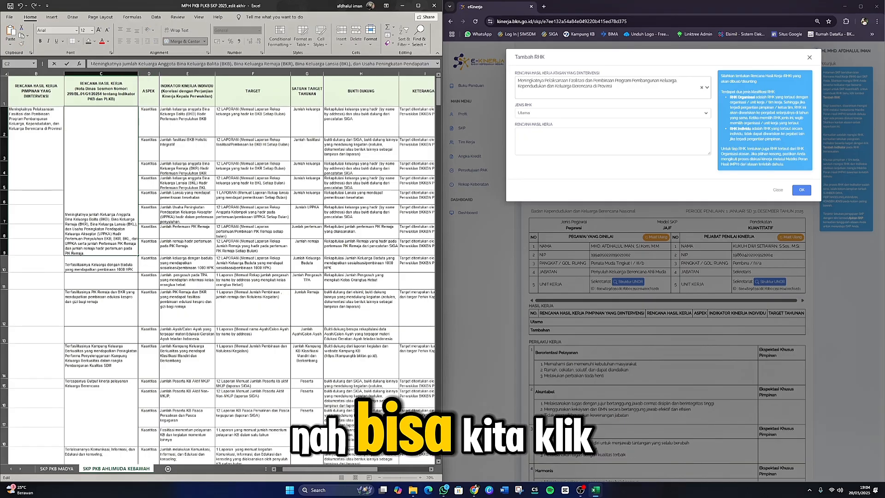
pyautogui.moveTo(91, 63); pyautogui.dragTo(330, 68)
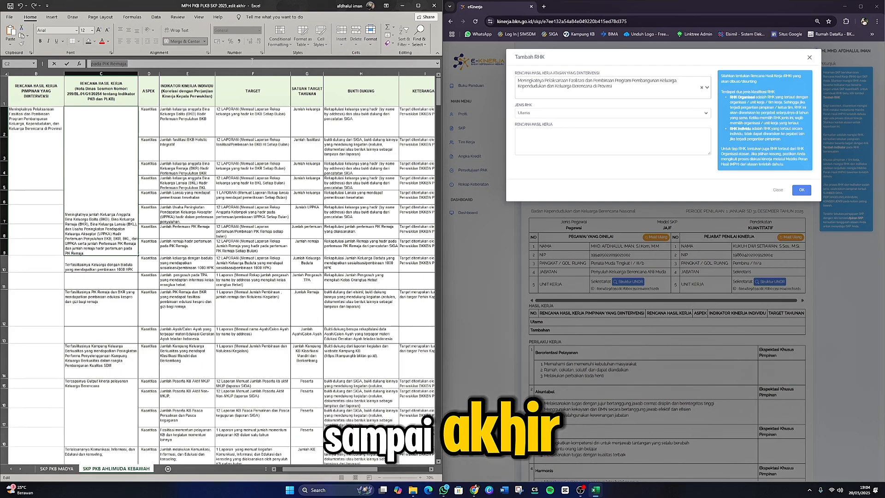
pyautogui.click(255, 63)
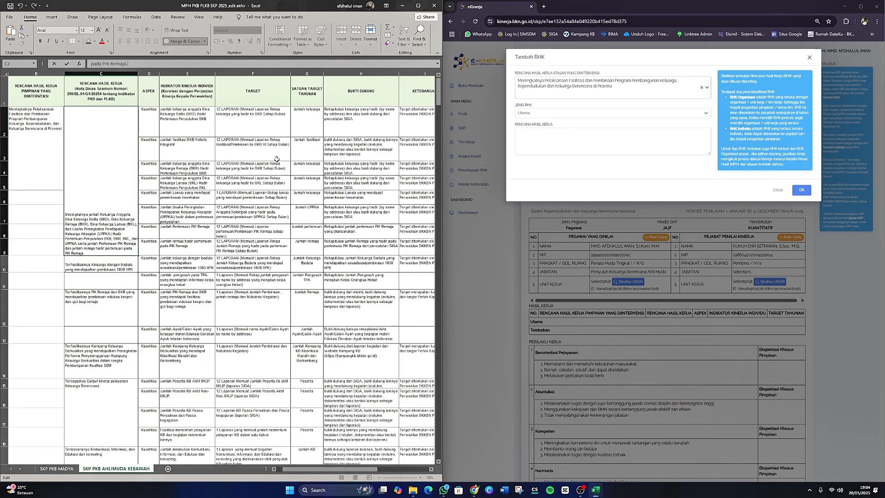
pyautogui.click(149, 184)
# Copy the full work plan text beginning "Meningkatnya jumlah Keluarga Anggota Bina Keluarga Balita (BKB)" from the workbook's first Rencana Hasil Kerja cell.
pyautogui.click(104, 152)
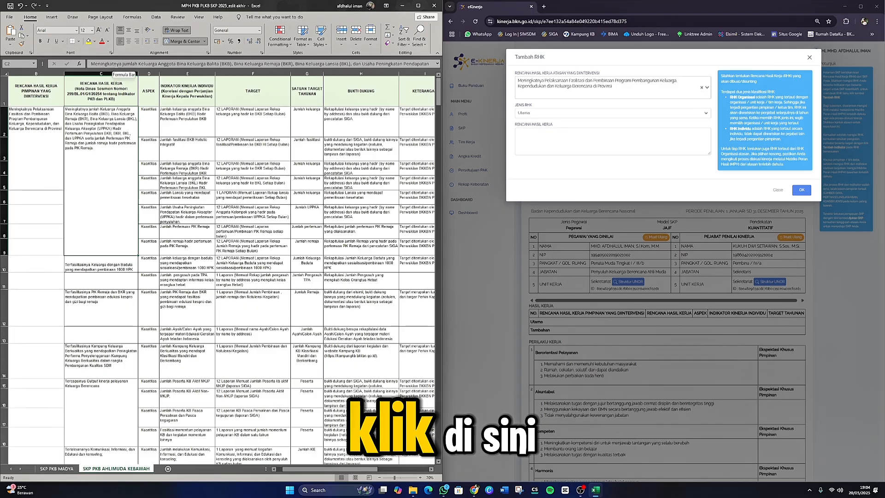
pyautogui.click(117, 63)
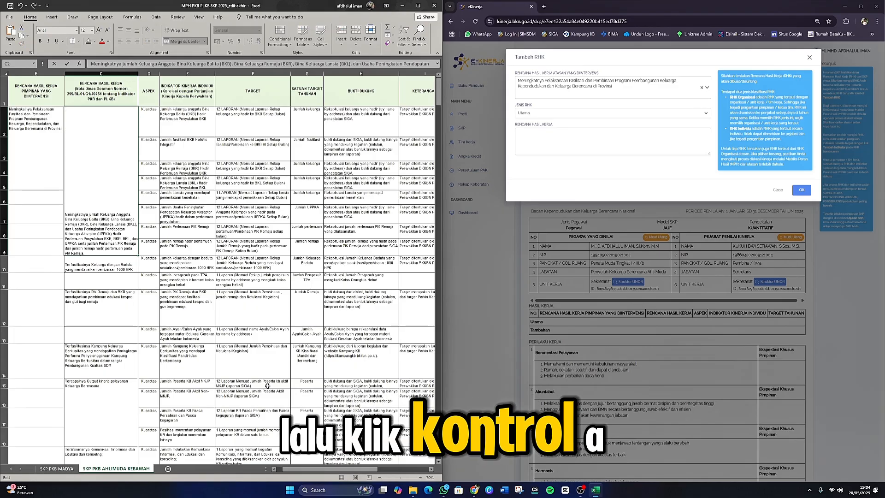
pyautogui.hotkey('ctrl', 'a')
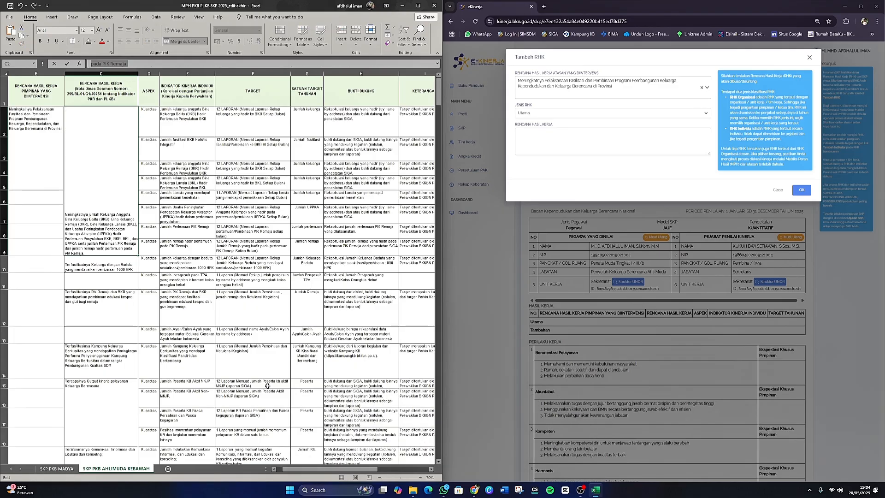
pyautogui.hotkey('ctrl', 'c')
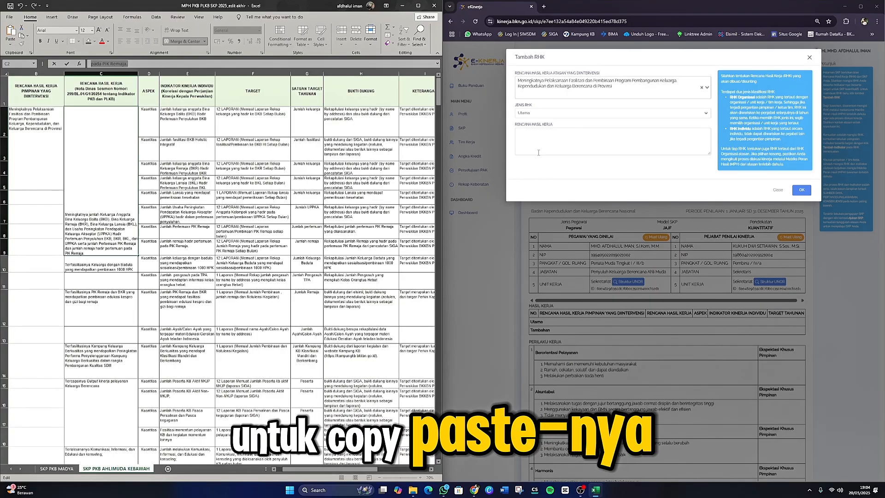
pyautogui.rightClick(112, 64)
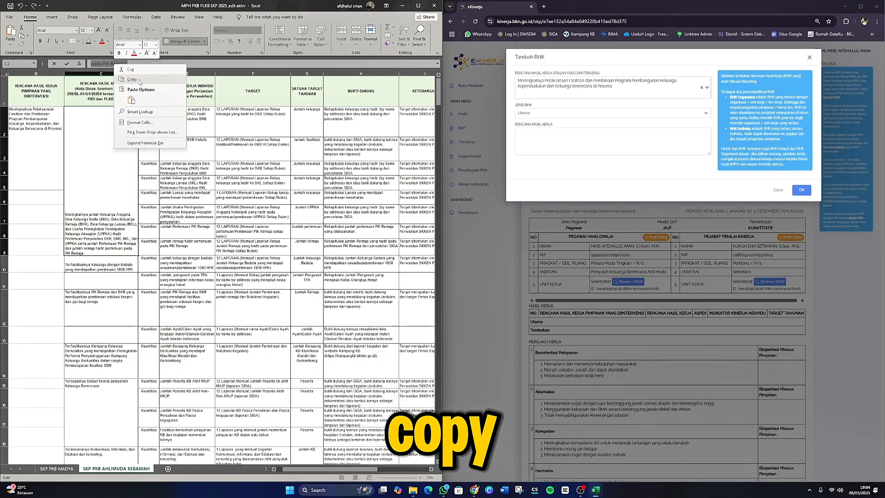
pyautogui.click(139, 80)
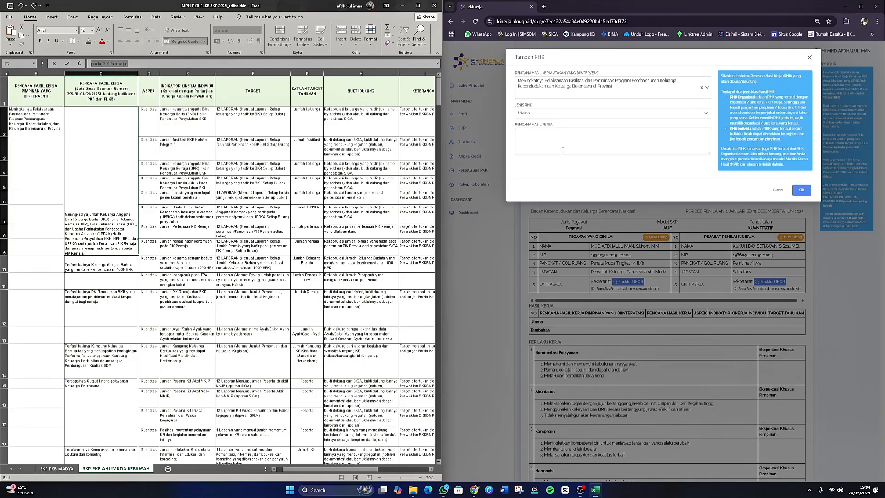
# Paste the copied work plan text as the new RHK's Rencana Hasil Kerja and save the RHK.
pyautogui.click(553, 134)
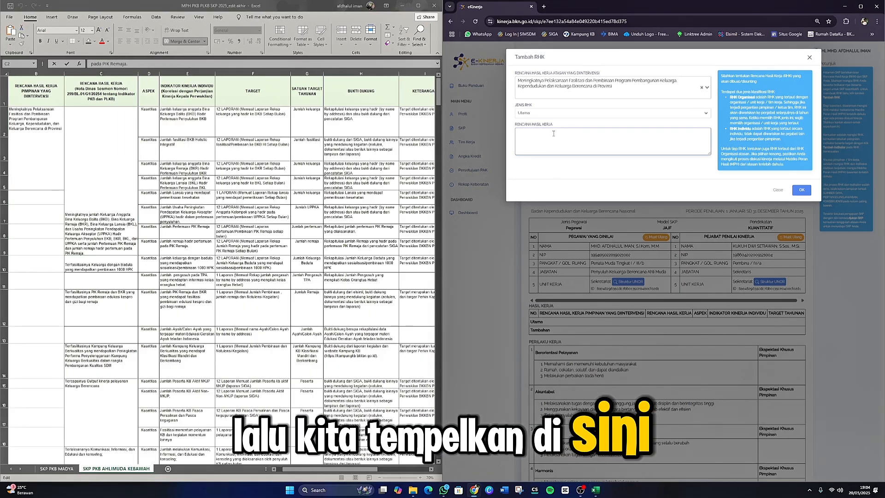
pyautogui.rightClick(532, 137)
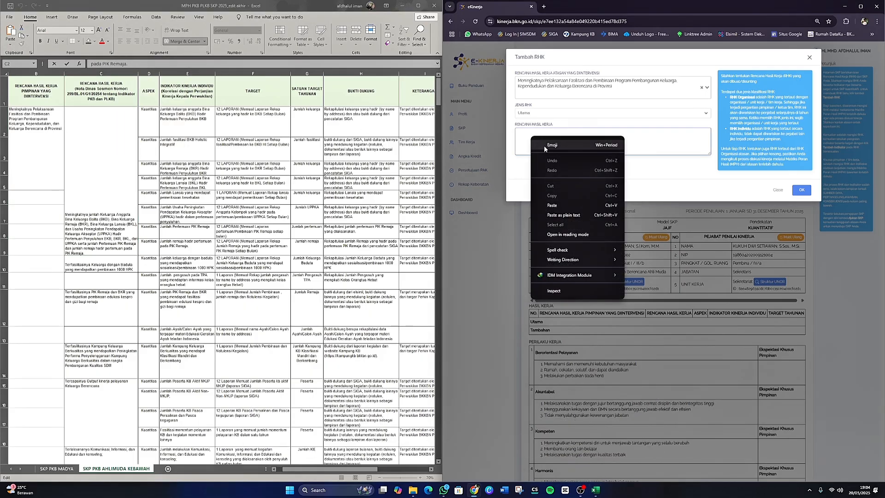
pyautogui.click(560, 204)
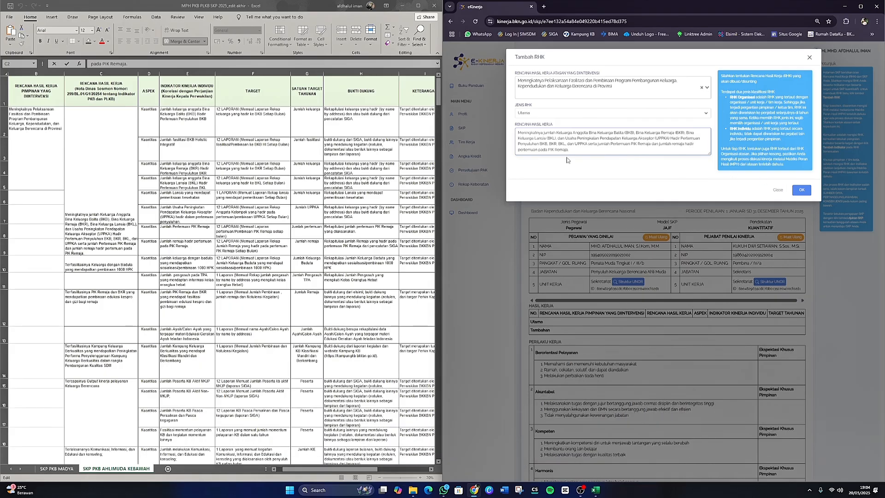
pyautogui.click(802, 190)
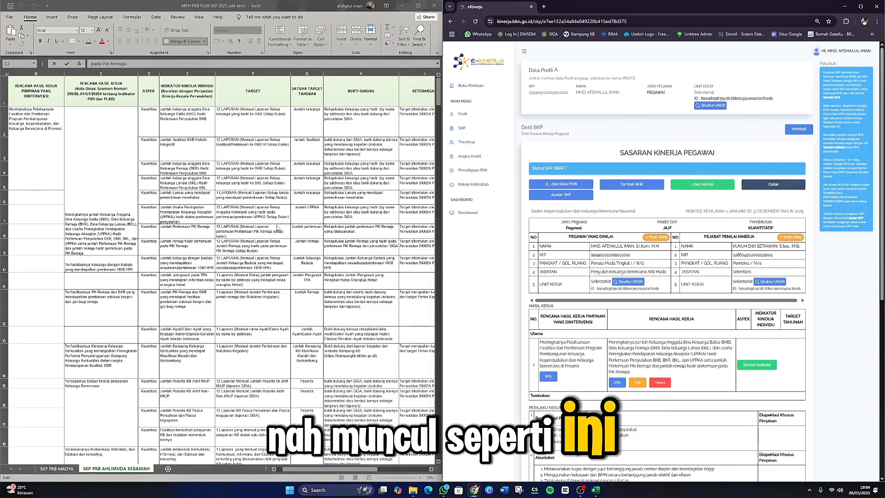
# Start adding an indicator to the first Utama RHK and set its Aspek to Kuantitas.
pyautogui.click(193, 180)
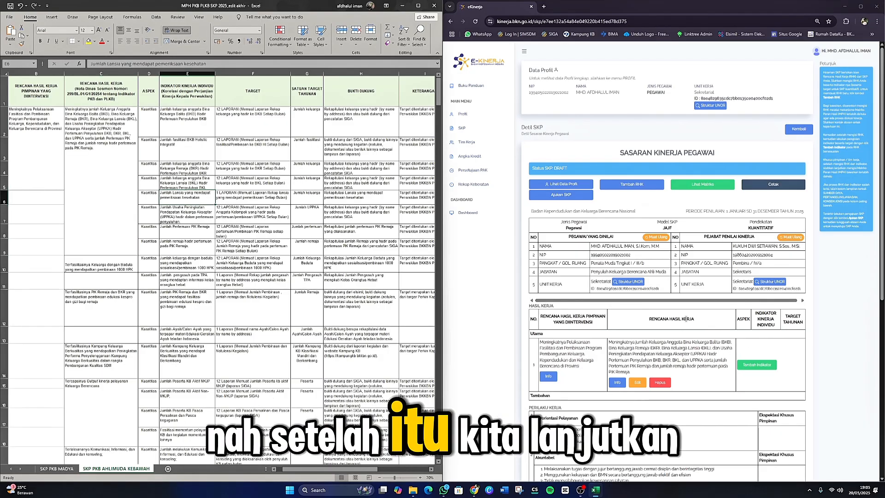
pyautogui.scroll(-1, 735, 341)
pyautogui.scroll(-2, 718, 275)
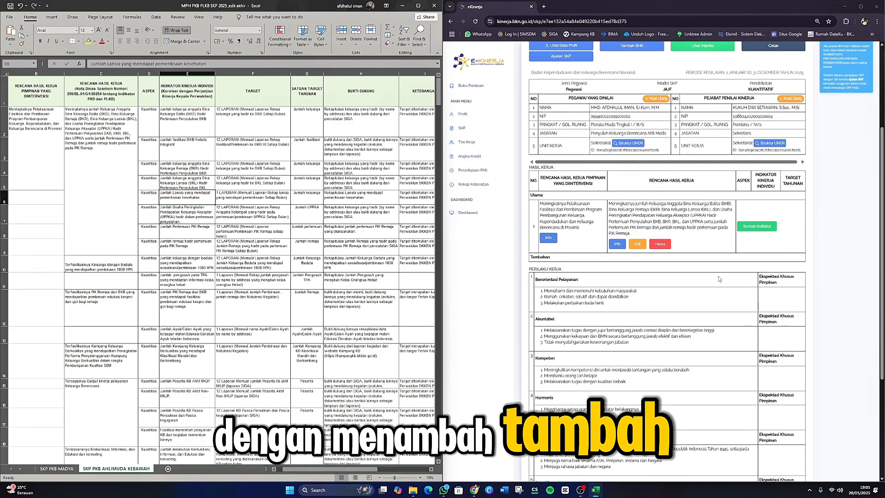
pyautogui.click(757, 227)
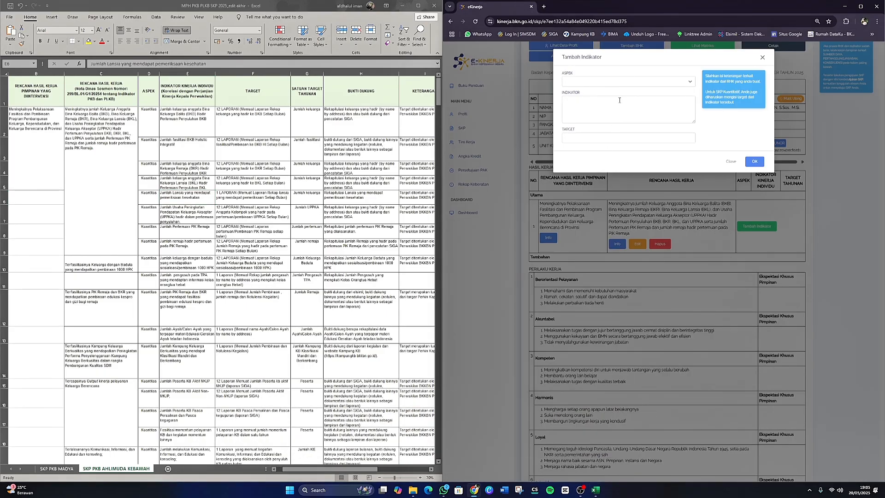
pyautogui.click(618, 83)
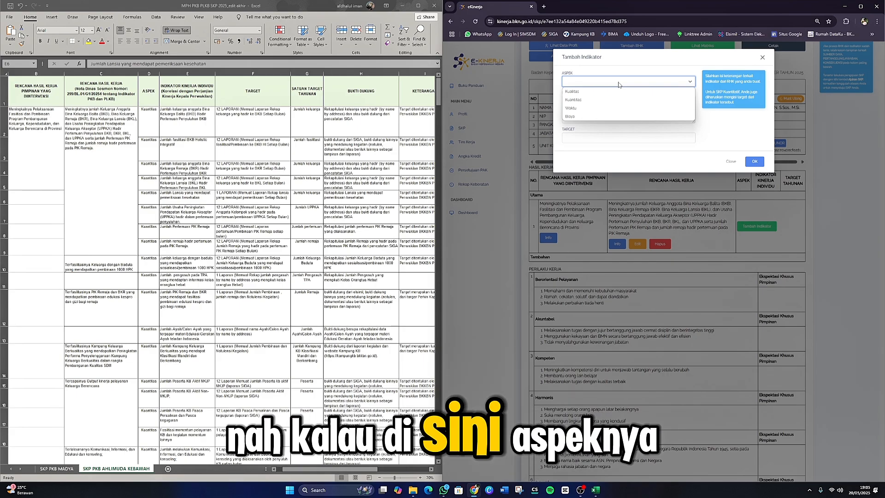
pyautogui.click(156, 123)
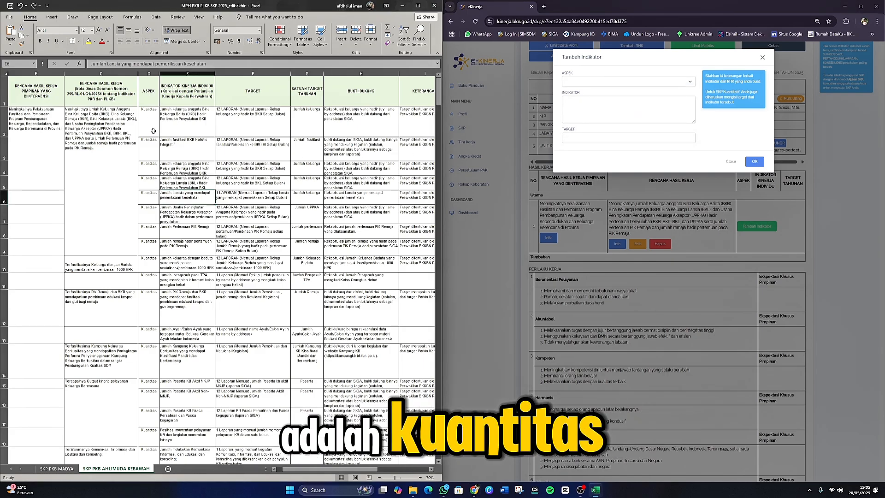
pyautogui.click(628, 82)
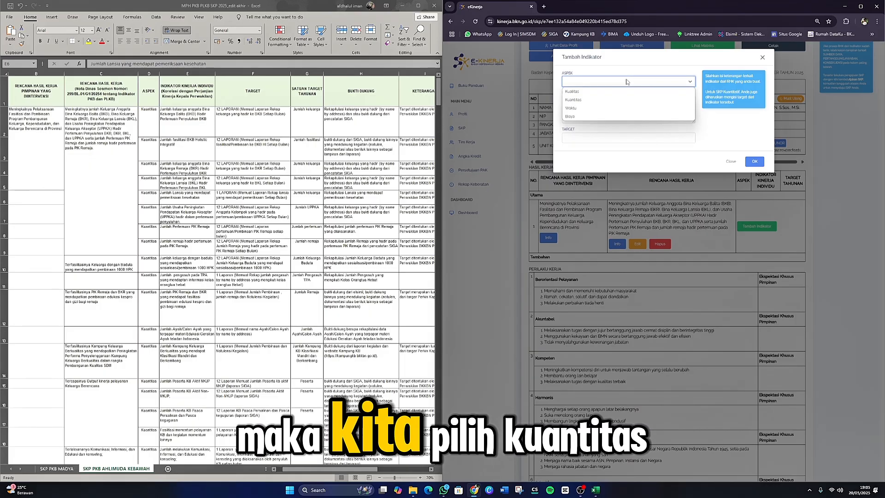
pyautogui.click(578, 99)
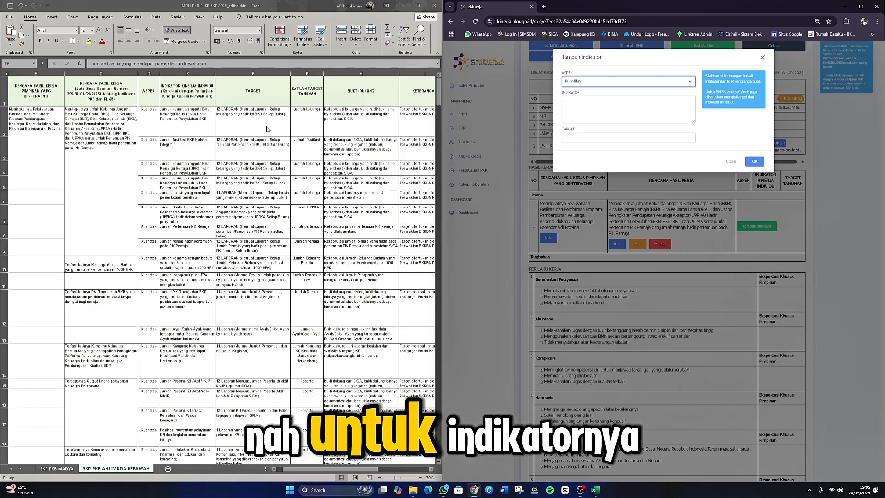
# Copy "Jumlah keluarga anggota Bina Keluarga Balita (BKB) Hadir Pertemuan Penyuluhan BKB" from the workbook's first indicator cell into the Indikator field.
pyautogui.click(556, 110)
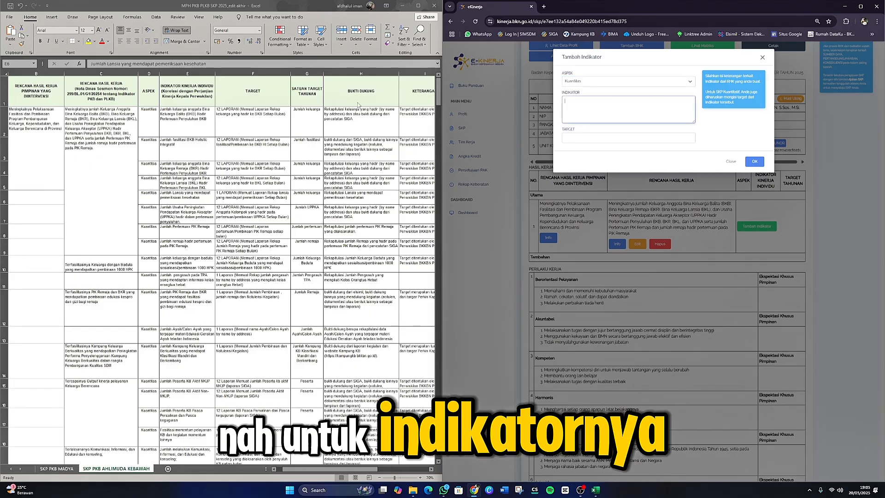
pyautogui.click(180, 118)
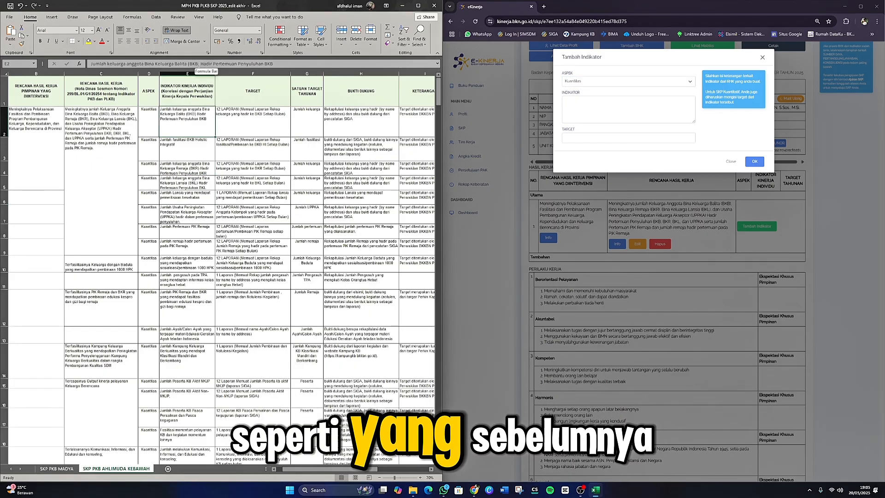
pyautogui.click(252, 70)
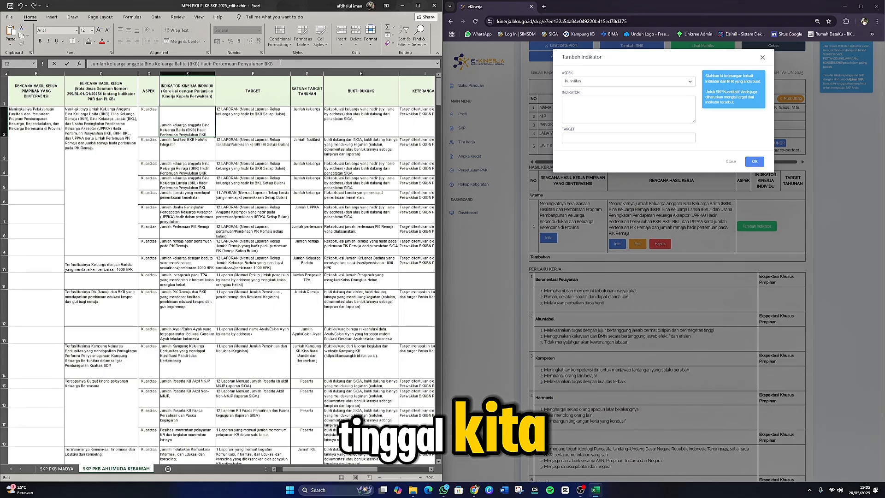
pyautogui.moveTo(91, 64); pyautogui.dragTo(280, 62)
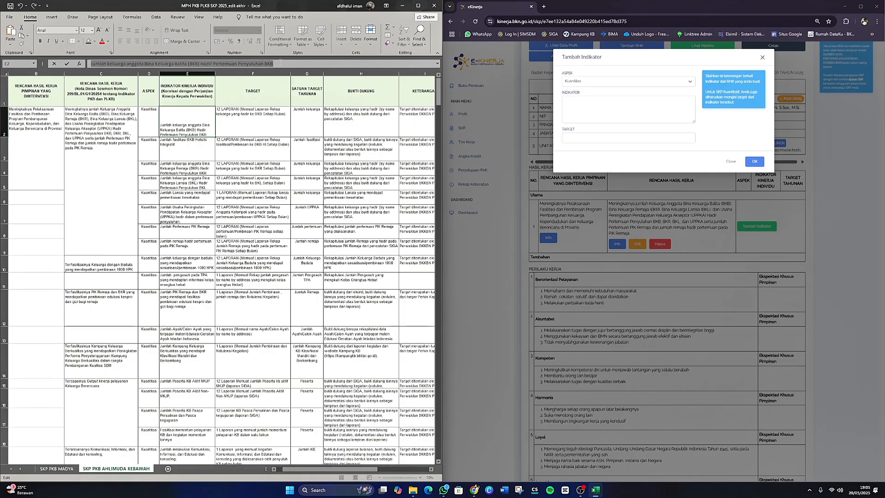
pyautogui.rightClick(223, 63)
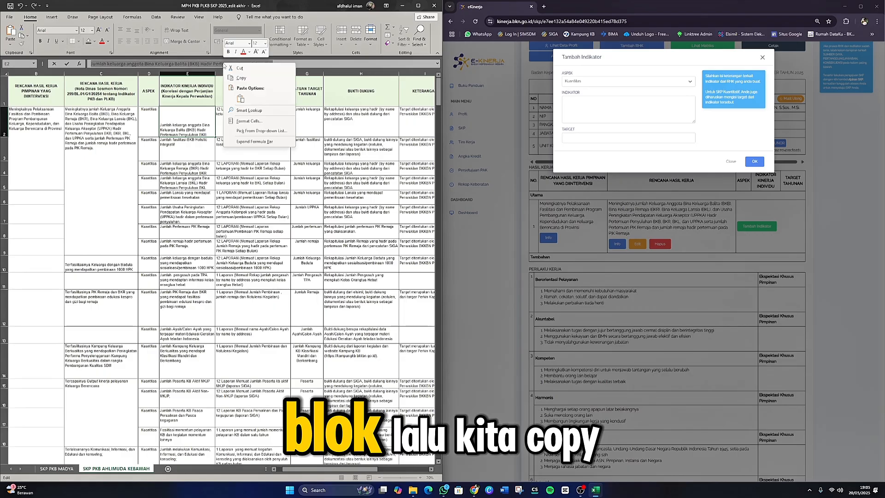
pyautogui.click(251, 81)
pyautogui.click(578, 103)
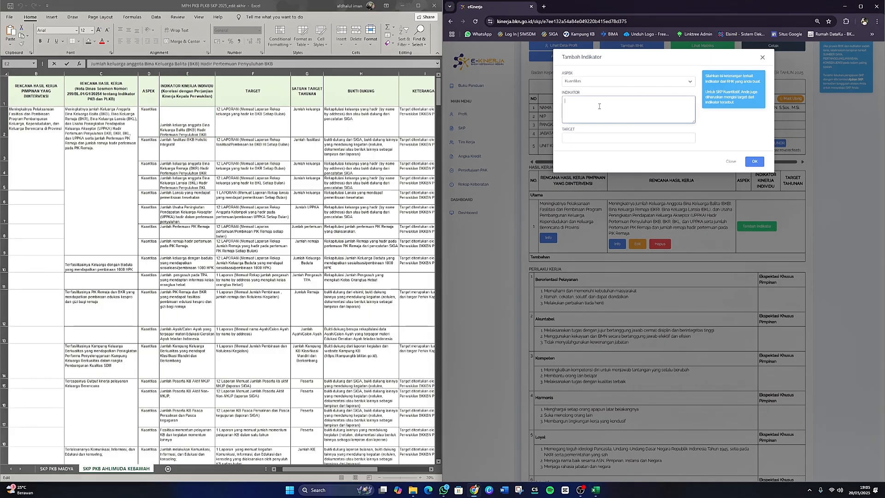
pyautogui.rightClick(577, 103)
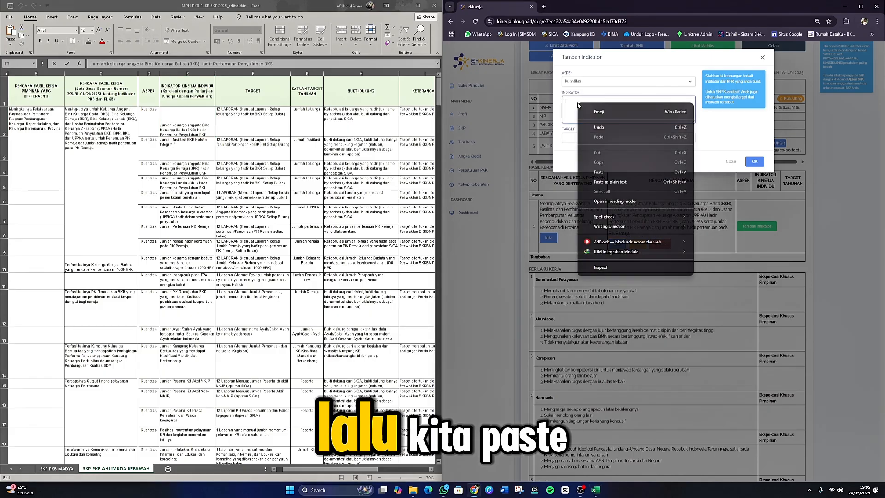
pyautogui.click(608, 172)
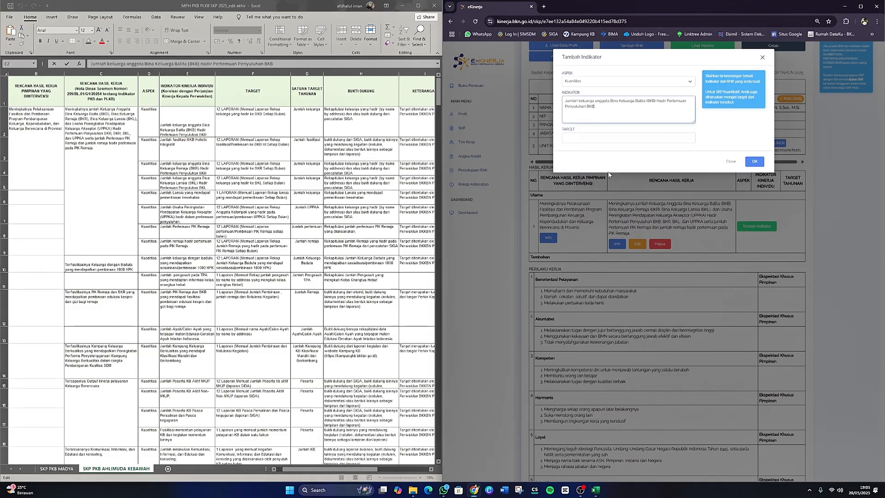
# Check the first indicator's target in the workbook and set the Target to 12 LAPORAN, omitting the bracketed text.
pyautogui.click(586, 138)
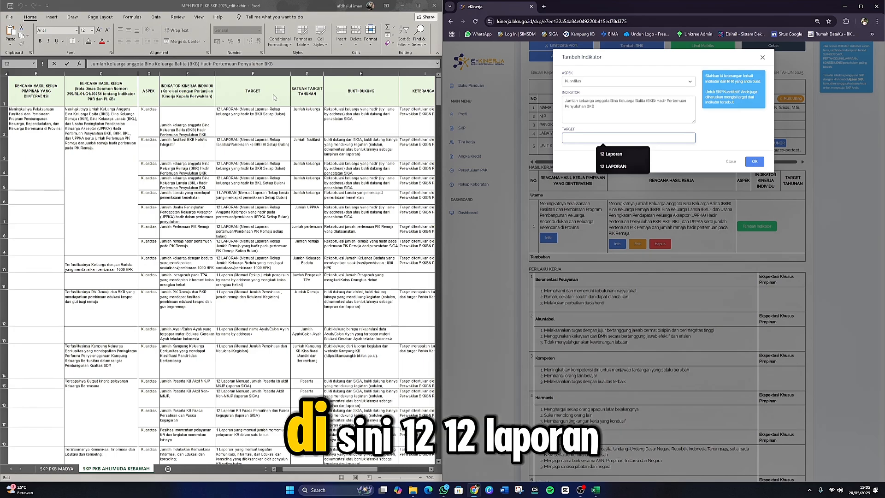
pyautogui.click(241, 117)
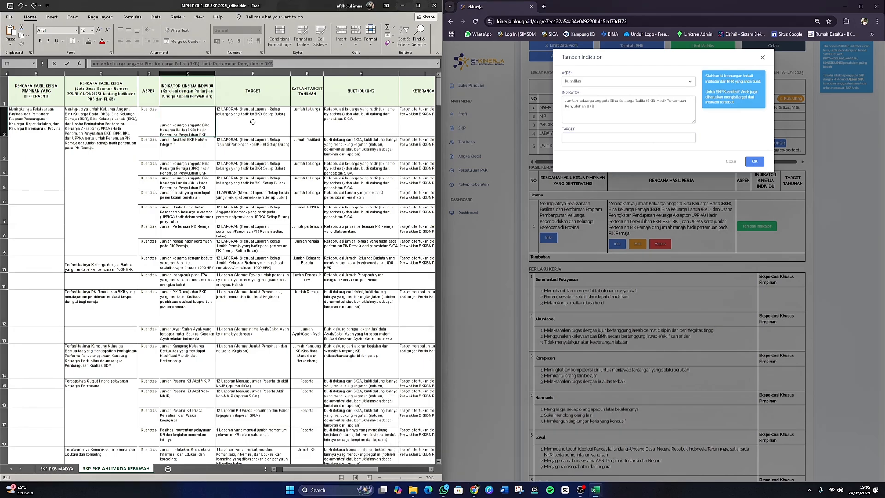
pyautogui.click(240, 119)
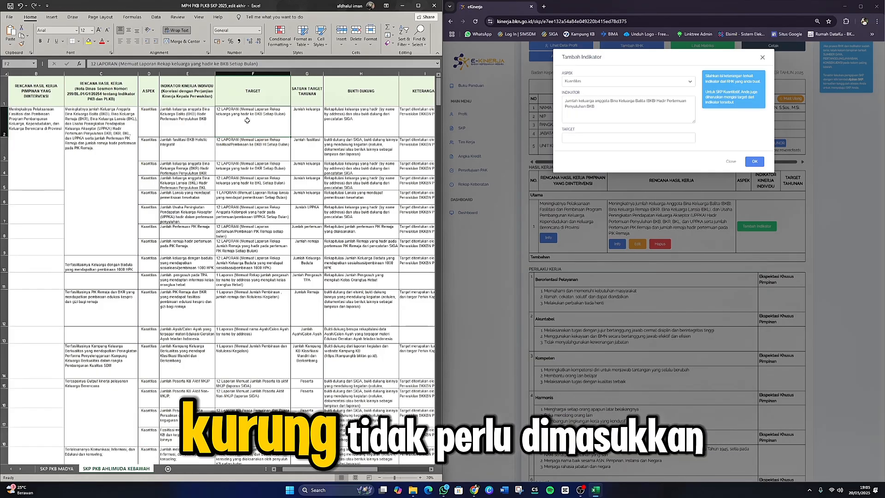
pyautogui.click(575, 133)
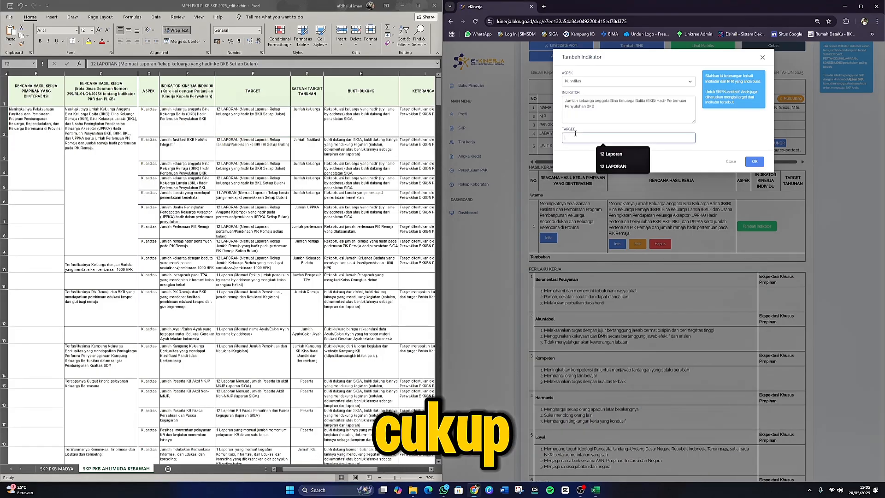
pyautogui.click(613, 166)
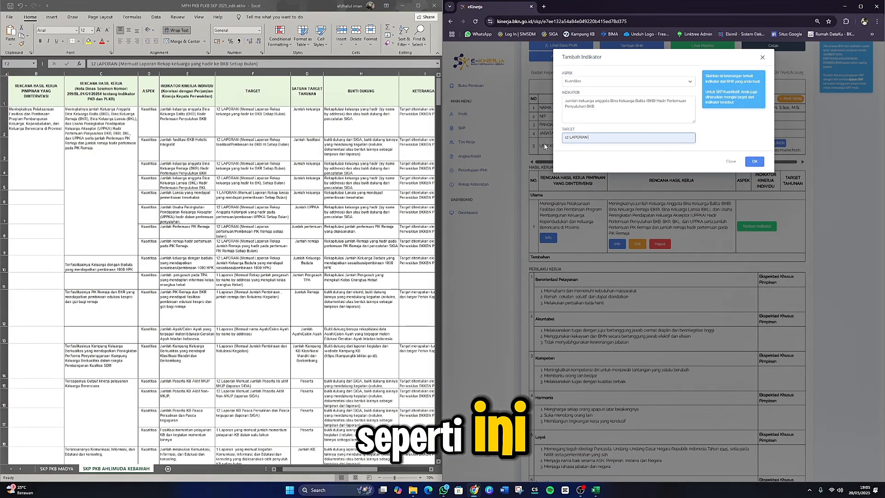
# Save the first indicator, then start another indicator for the first Utama RHK with Aspek set to Kuantitas.
pyautogui.click(756, 162)
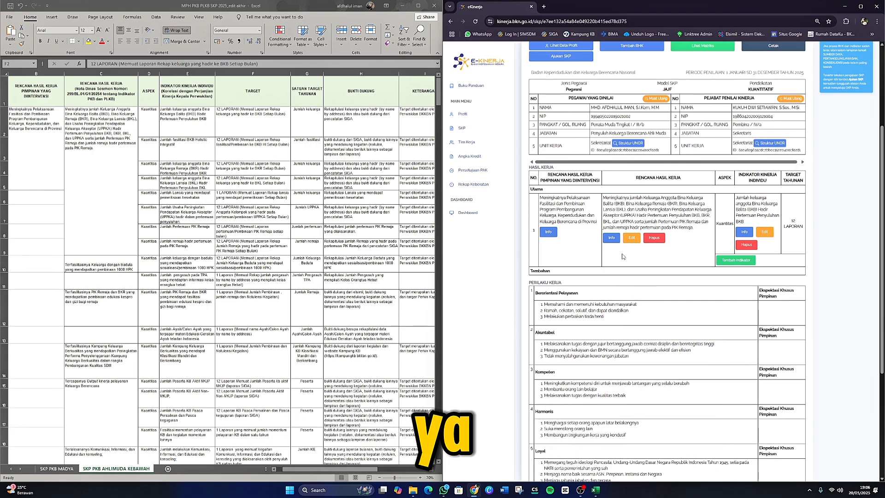
pyautogui.click(737, 262)
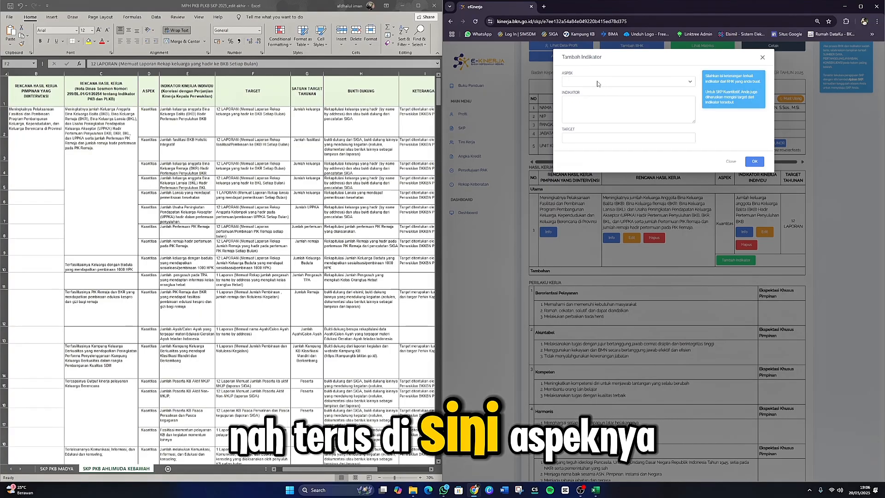
pyautogui.click(685, 83)
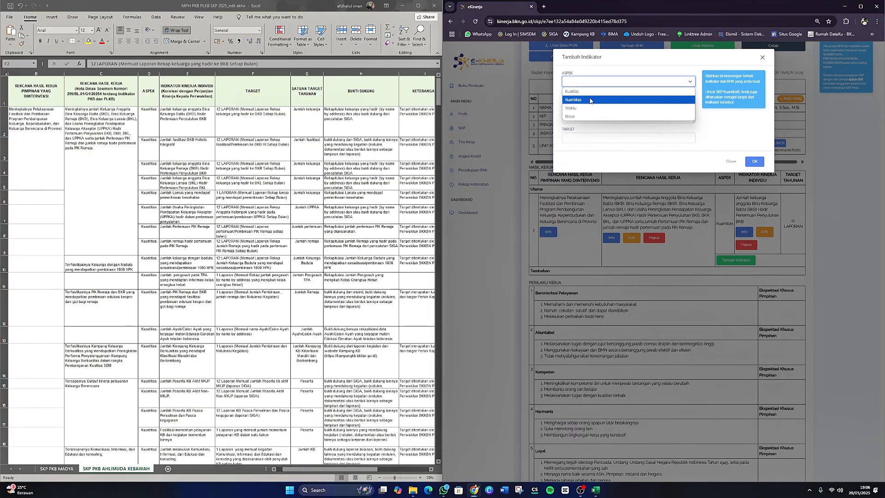
pyautogui.click(590, 101)
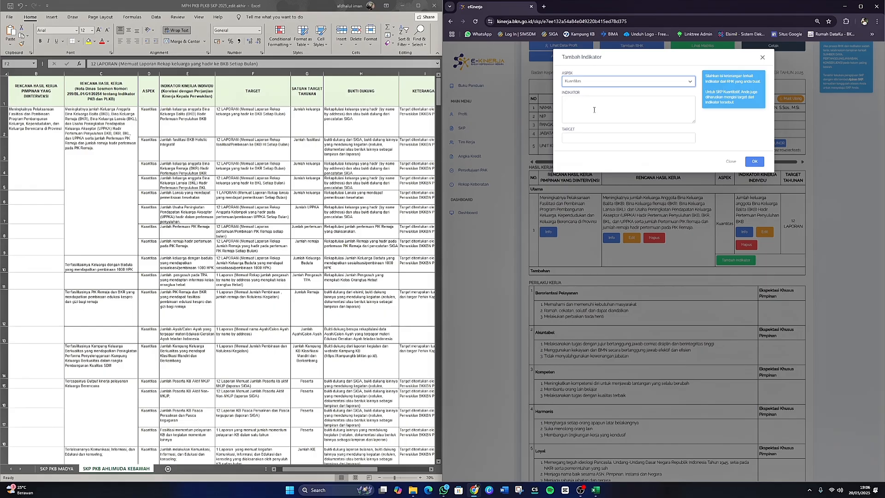
# Copy "Jumlah fasilitasi BKB Holistic Integratif" from the workbook's second indicator cell into the Indikator field.
pyautogui.click(188, 148)
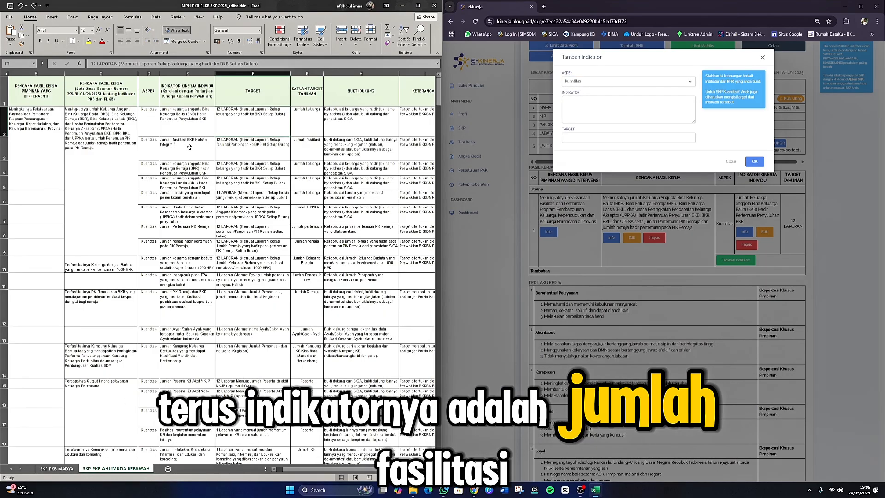
pyautogui.doubleClick(190, 147)
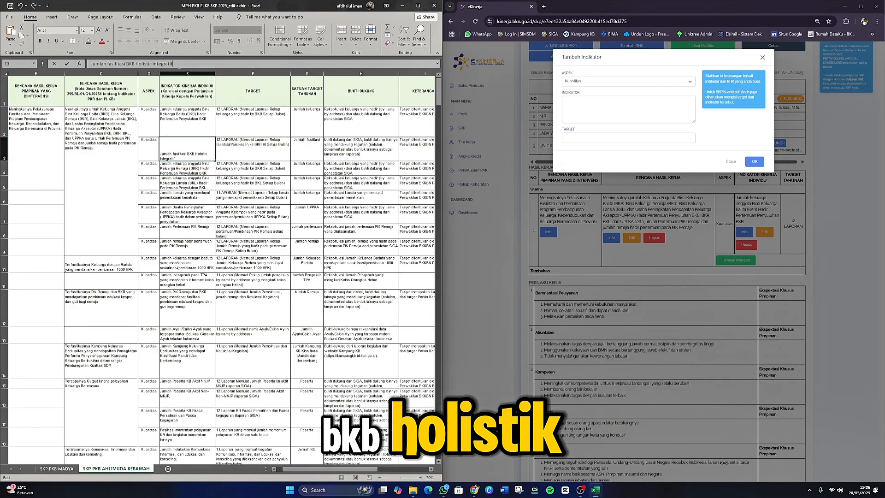
pyautogui.tripleClick(178, 64)
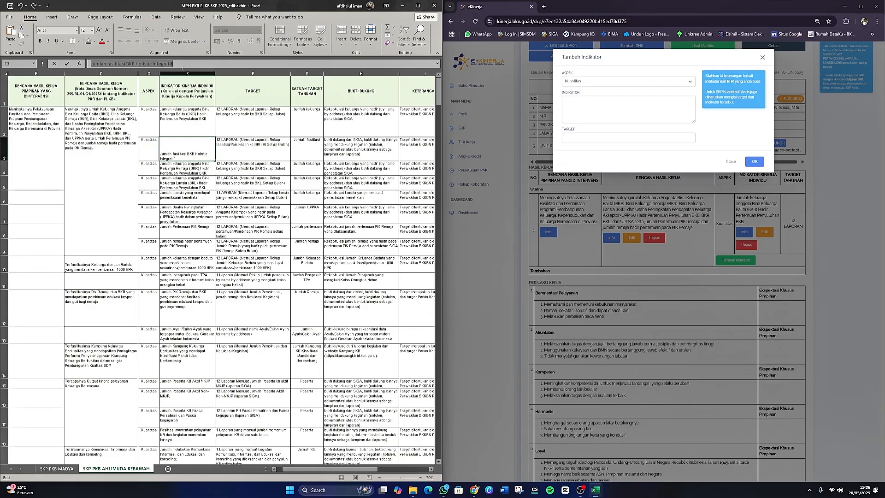
pyautogui.rightClick(154, 64)
pyautogui.click(168, 57)
pyautogui.click(584, 102)
pyautogui.rightClick(584, 103)
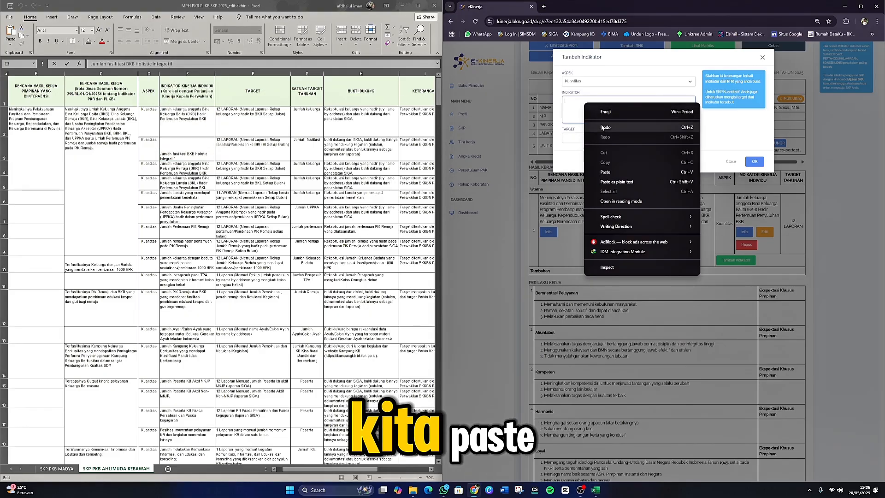
pyautogui.click(599, 172)
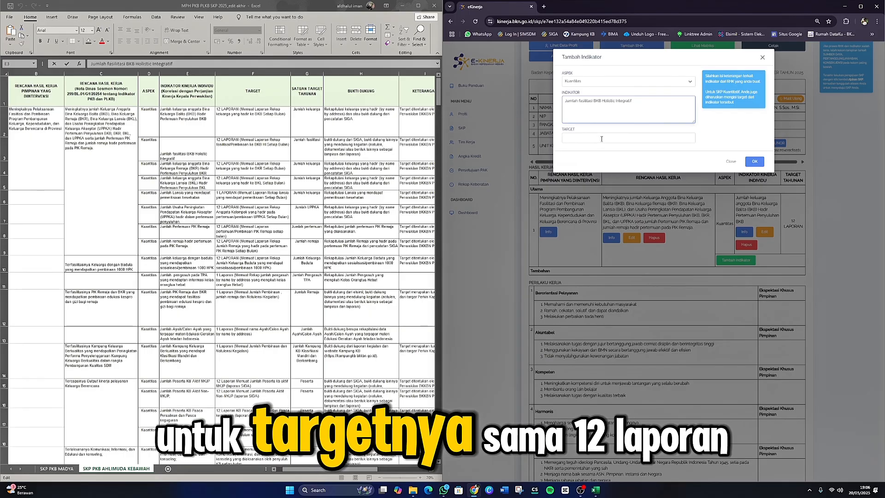
# Set the second indicator's Target to 12 LAPORAN and save the indicator.
pyautogui.click(582, 139)
pyautogui.click(615, 167)
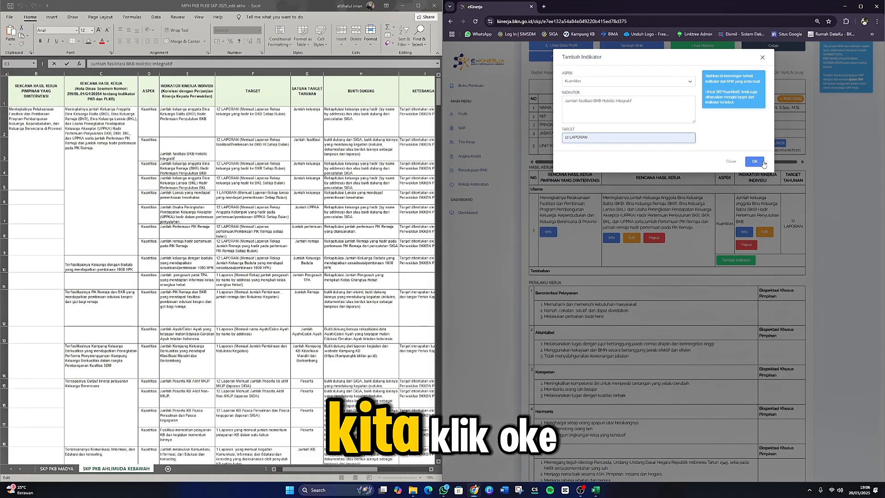
pyautogui.click(755, 161)
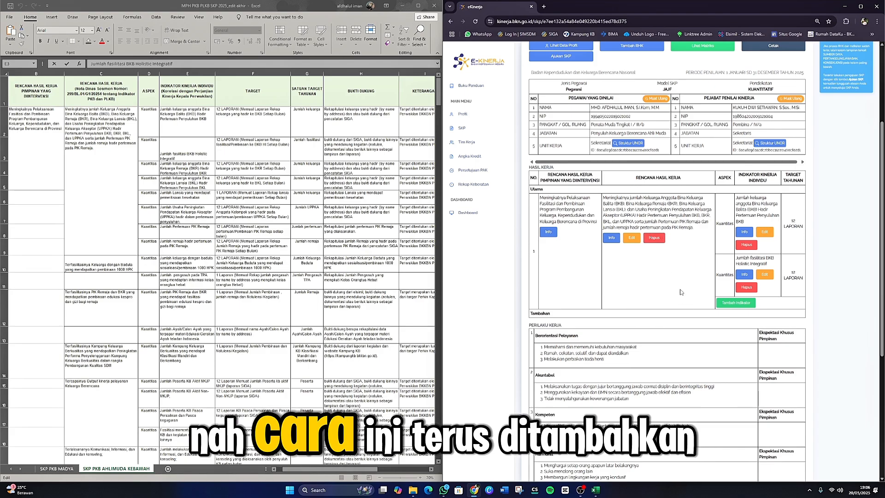
pyautogui.click(153, 247)
pyautogui.click(149, 247)
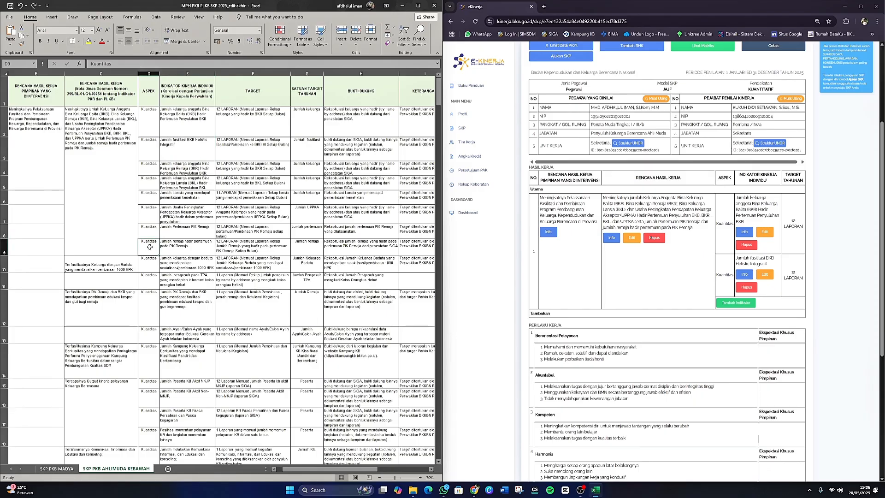
pyautogui.click(170, 247)
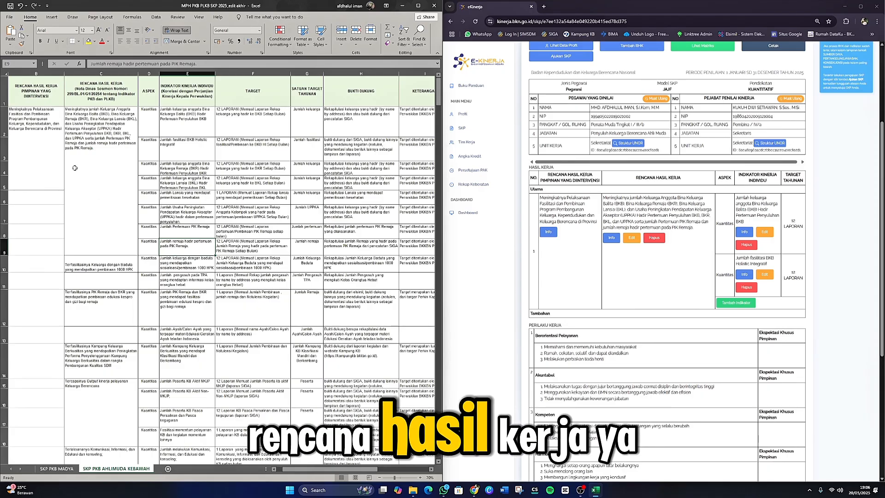
pyautogui.click(678, 290)
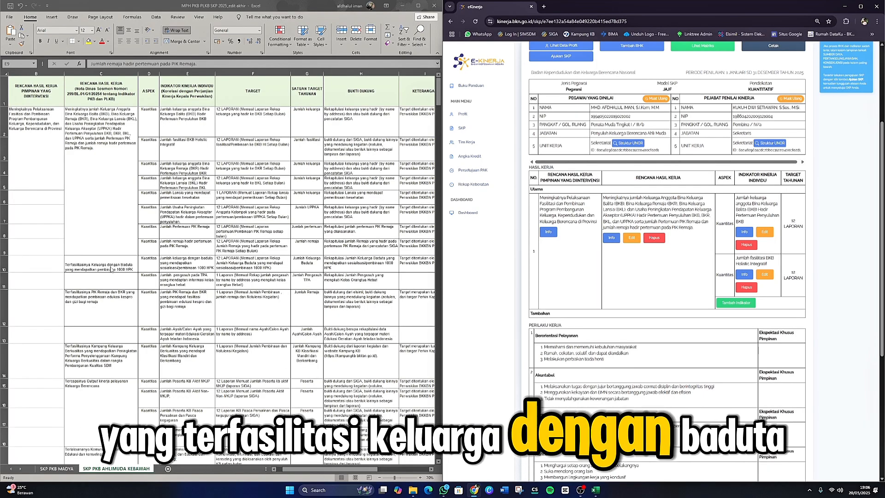
# Start a new RHK intervening in the superior's Utama RHK "Meningkatnya Pelaksanaan Fasilitasi dan Pembinaan Program Pembangunan Keluarga, Kependudukan dan Keluarga Berencana di Provinsi".
pyautogui.hotkey('alt', 'Tab')
pyautogui.scroll(2, 618, 165)
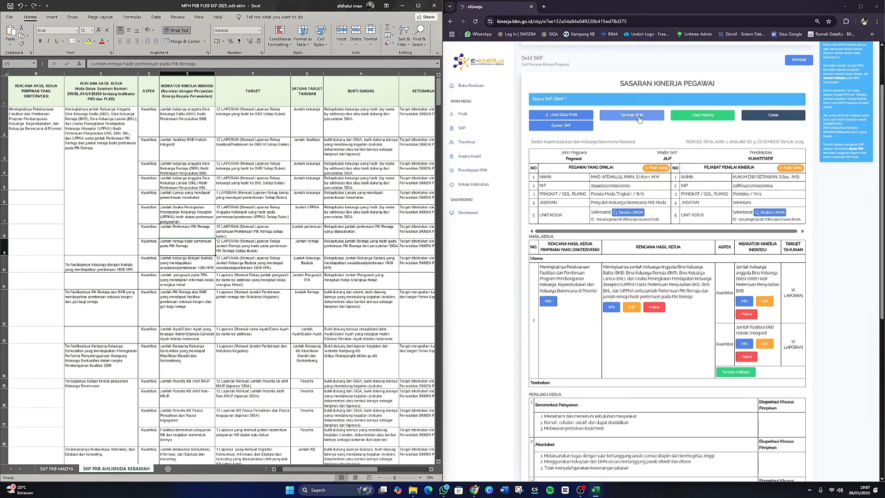
pyautogui.click(639, 116)
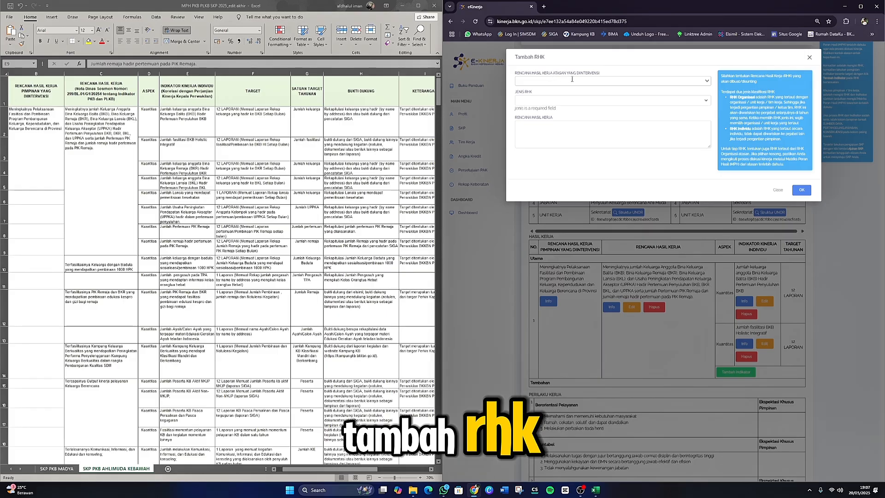
pyautogui.click(548, 81)
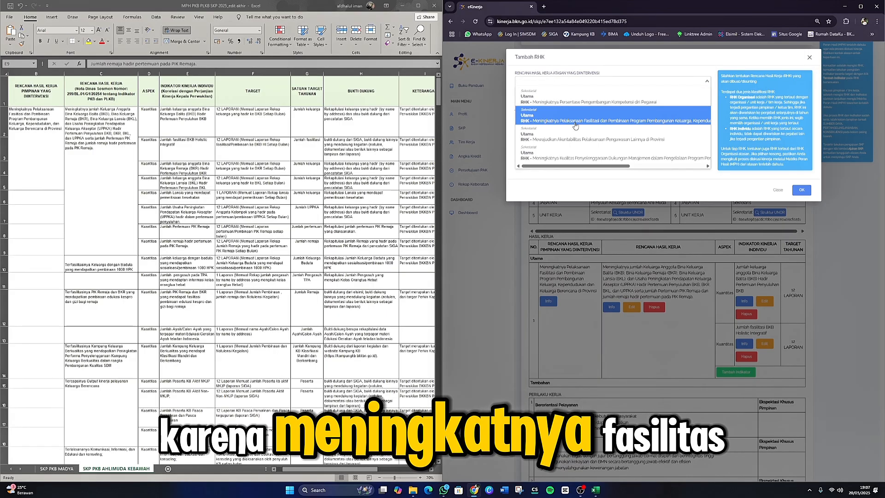
pyautogui.click(601, 120)
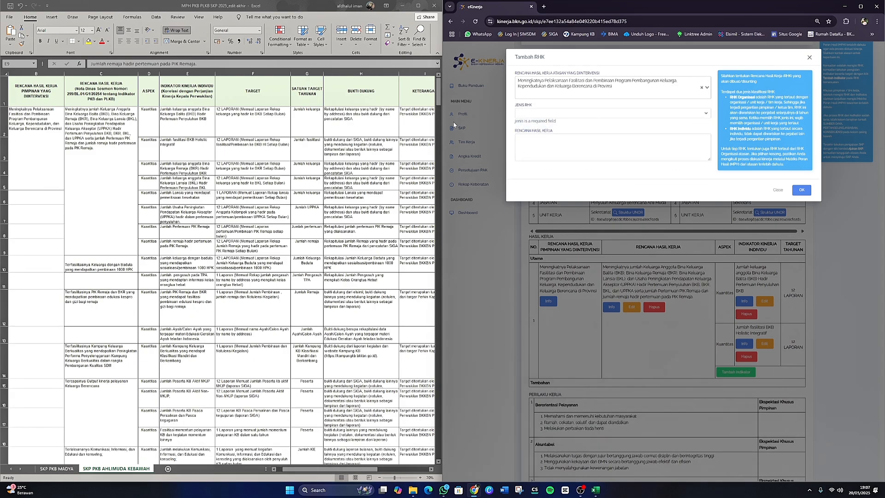
# Copy the work plan text "Terfasilitasinya Keluarga dengan Baduta yang mendapatkan pembinaan 1000 HPK" from the workbook.
pyautogui.click(104, 265)
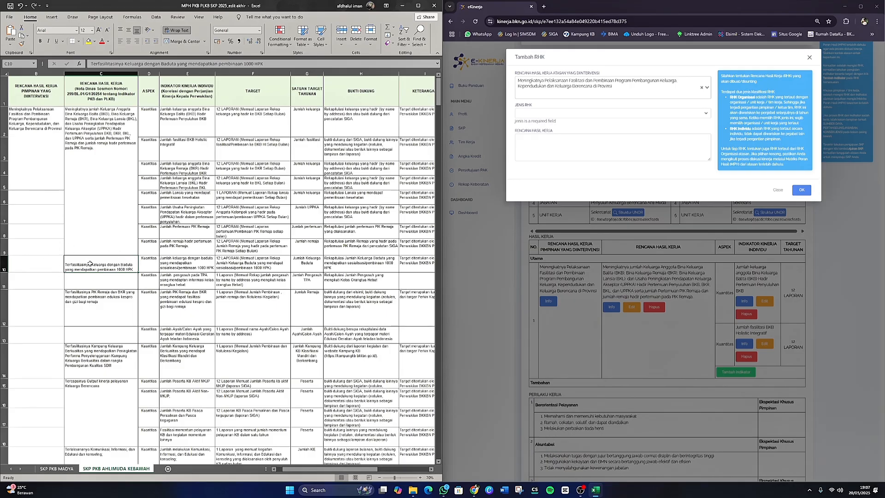
pyautogui.click(144, 63)
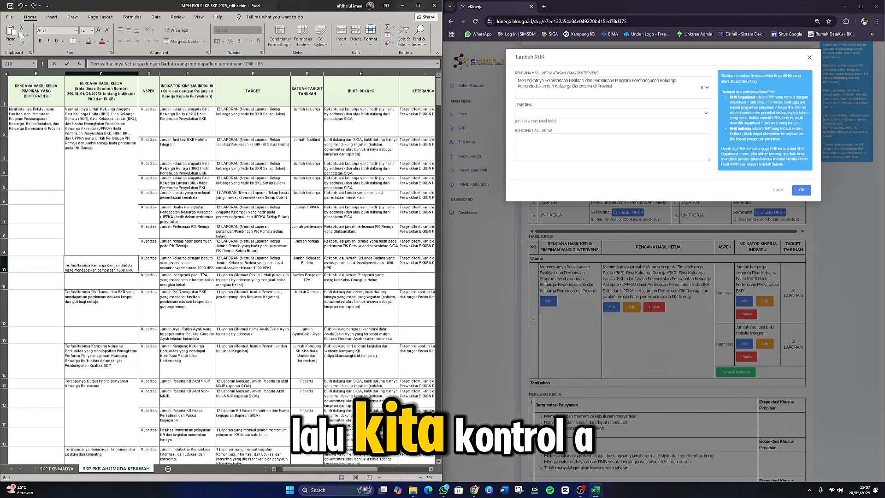
pyautogui.hotkey('ctrl', 'a')
pyautogui.rightClick(168, 65)
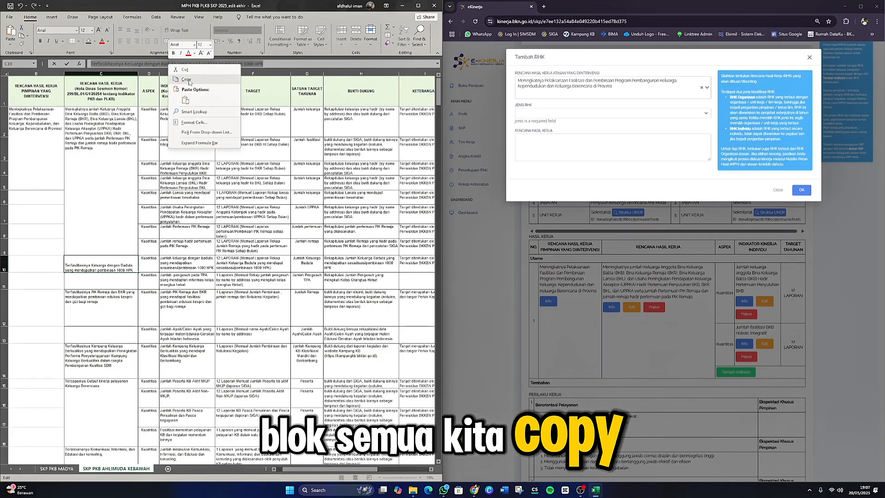
pyautogui.click(186, 80)
pyautogui.click(537, 142)
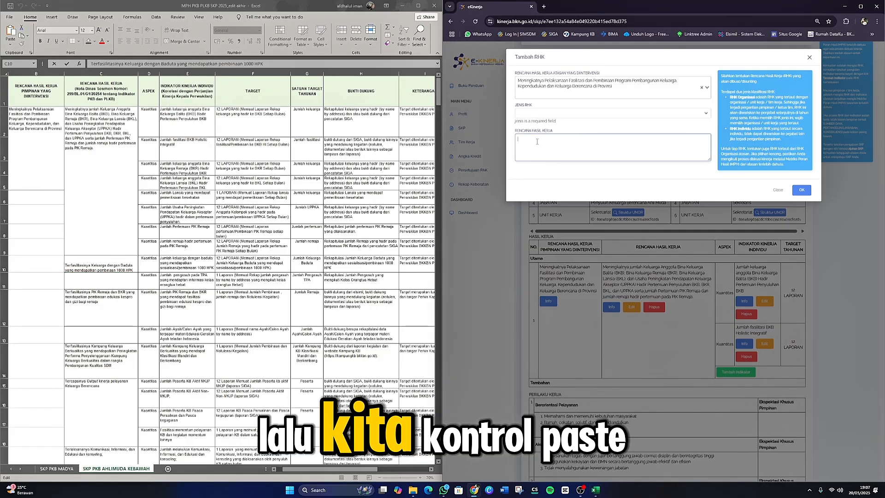
pyautogui.rightClick(537, 142)
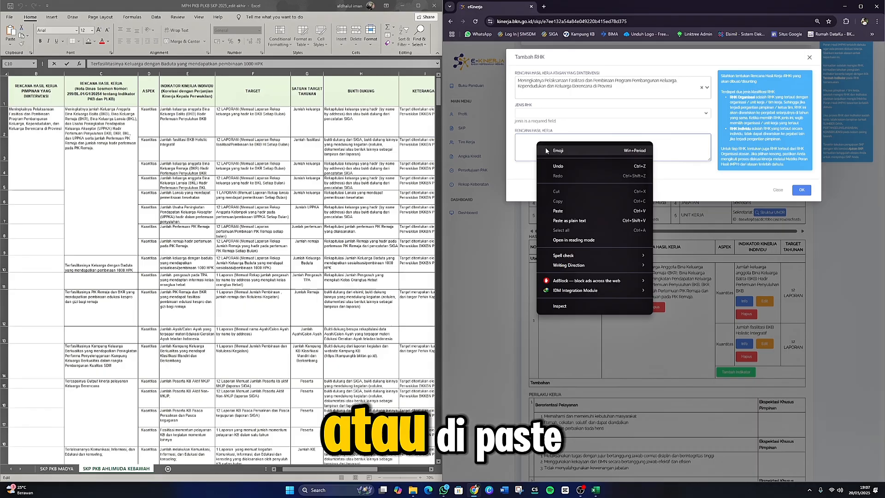
pyautogui.click(570, 212)
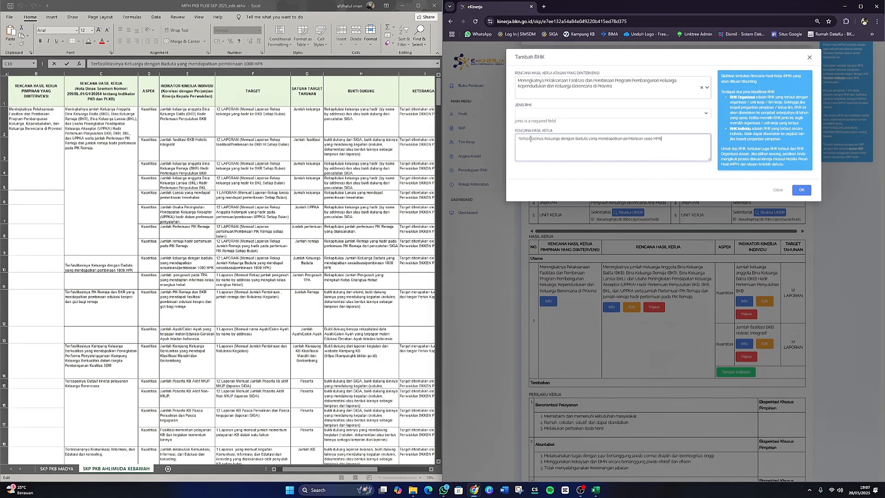
pyautogui.moveTo(670, 141); pyautogui.dragTo(512, 151)
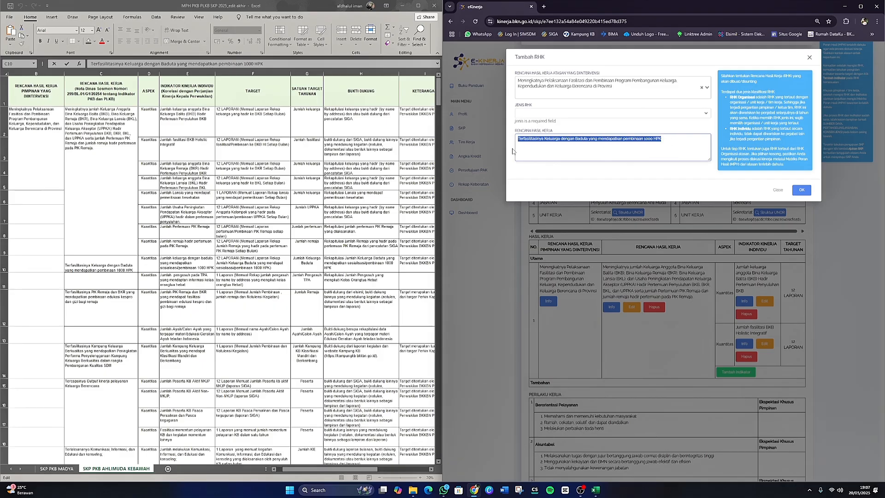
pyautogui.press('BackSpace')
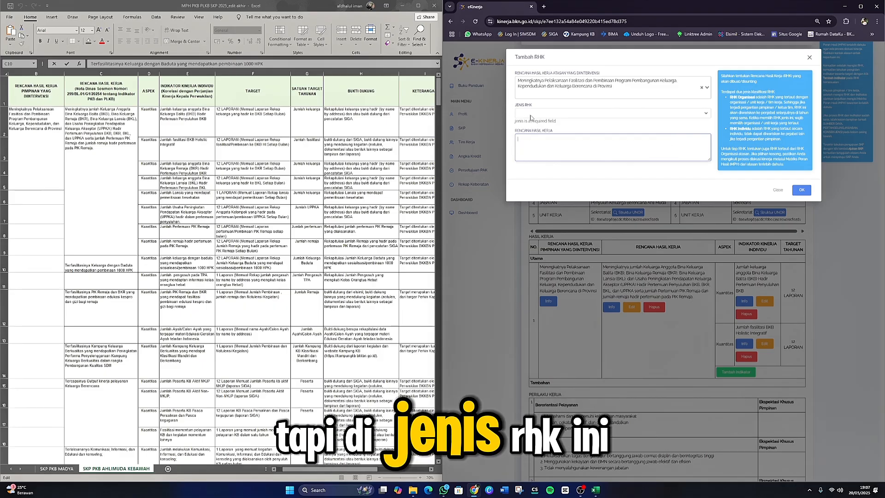
# Set Jenis RHK to Utama, paste the copied text as the Rencana Hasil Kerja, and save the RHK.
pyautogui.click(533, 114)
pyautogui.click(526, 123)
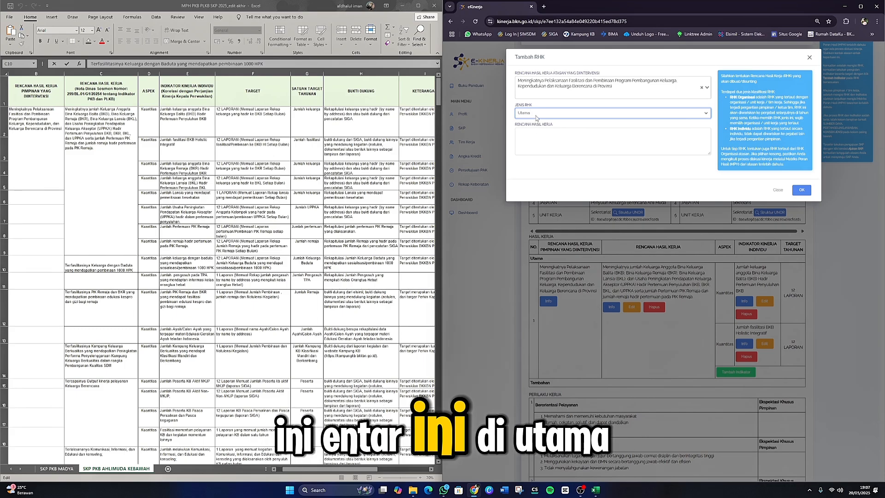
pyautogui.click(532, 140)
pyautogui.hotkey('ctrl', 'v')
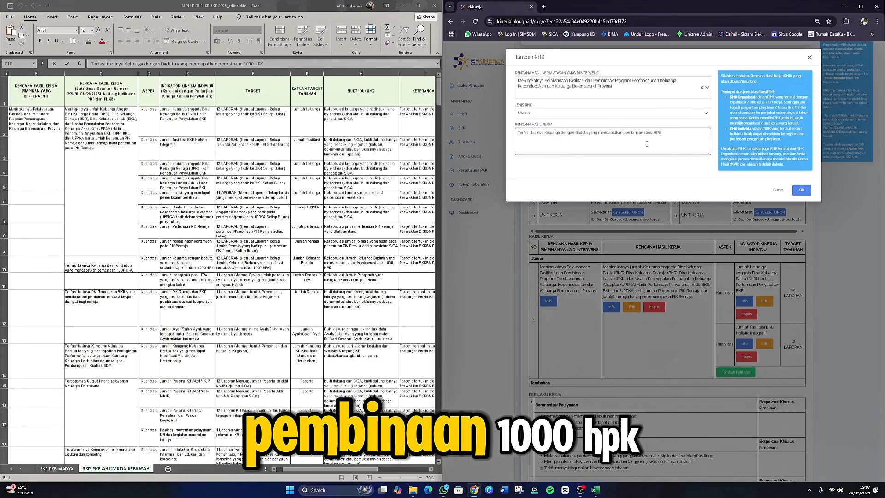
pyautogui.click(802, 191)
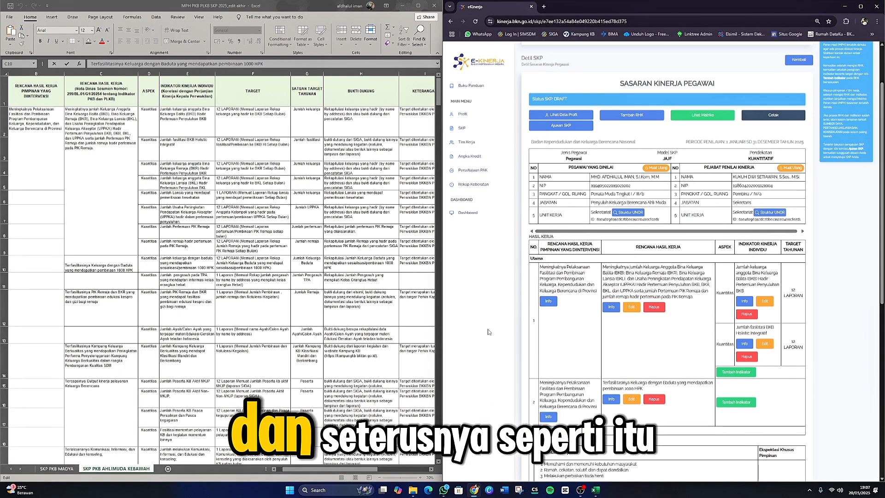
# Start adding an indicator to the second Utama RHK and set its Aspek to Kuantitas.
pyautogui.scroll(-1, 683, 341)
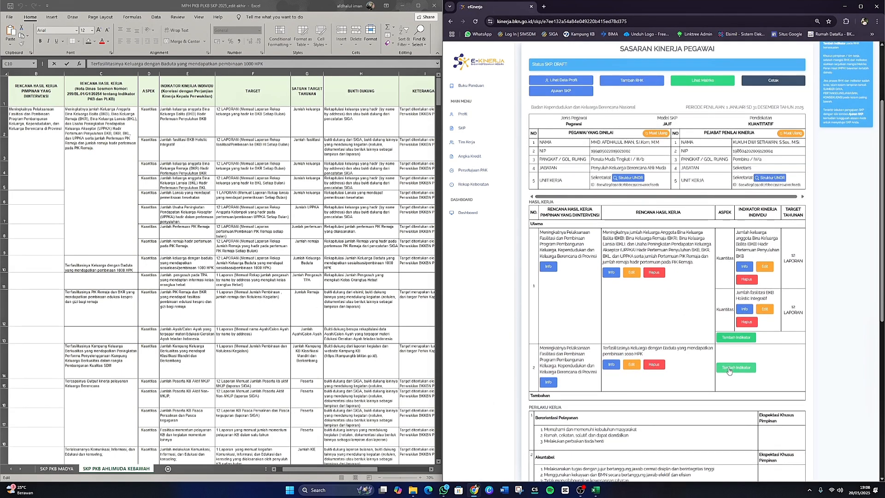
pyautogui.click(732, 369)
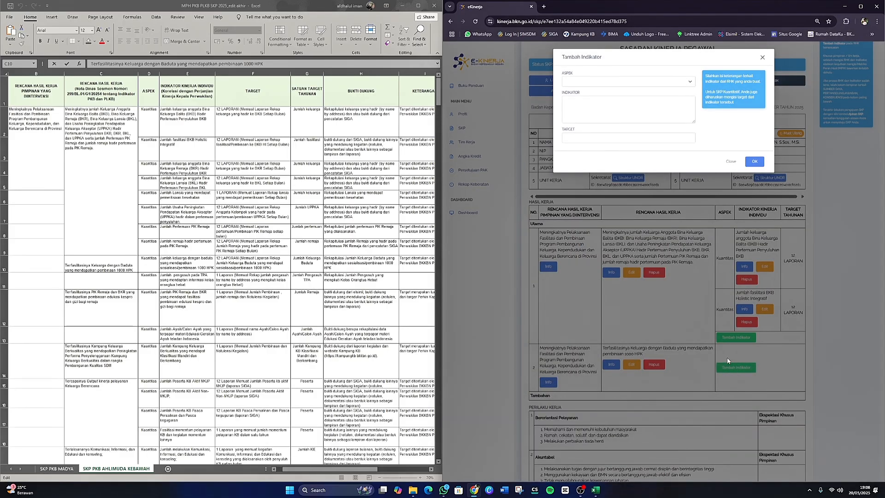
pyautogui.click(595, 81)
pyautogui.click(587, 102)
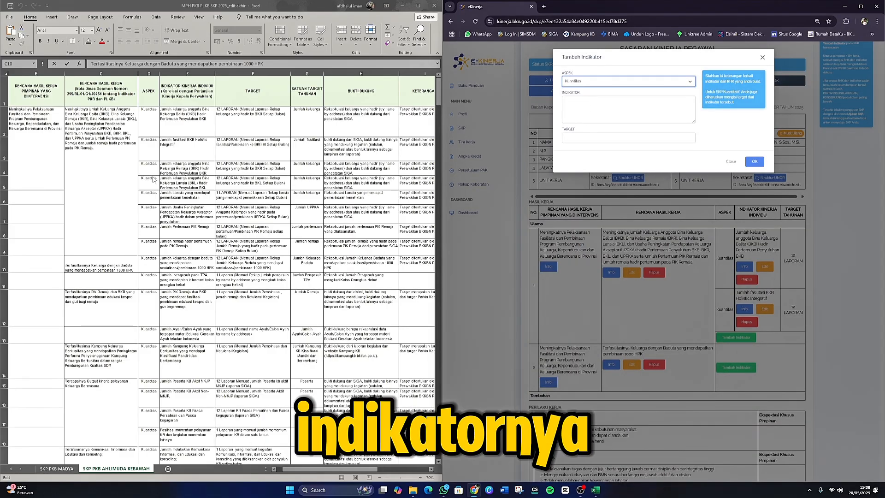
# Copy the indicator text "Jumlah keluarga dengan baduta yang mendapatkan sosialisasi/pembinaan 1000 HPK" from the workbook.
pyautogui.click(187, 266)
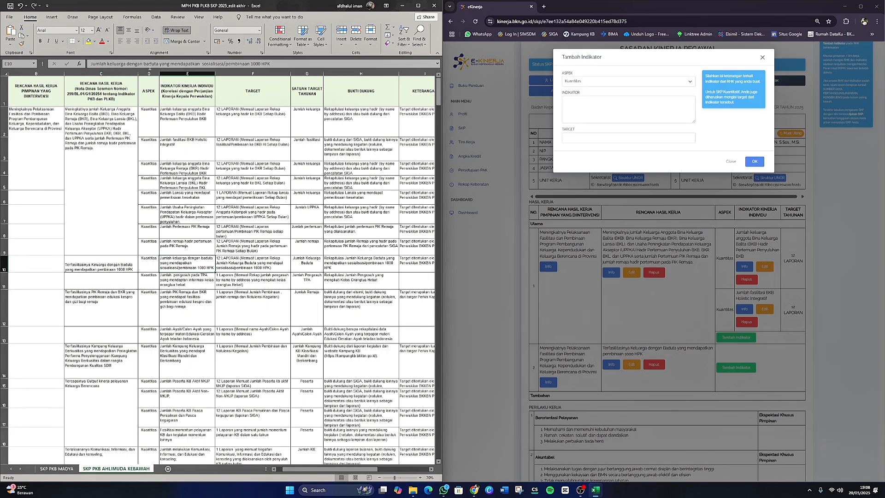
pyautogui.moveTo(272, 64); pyautogui.dragTo(55, 64)
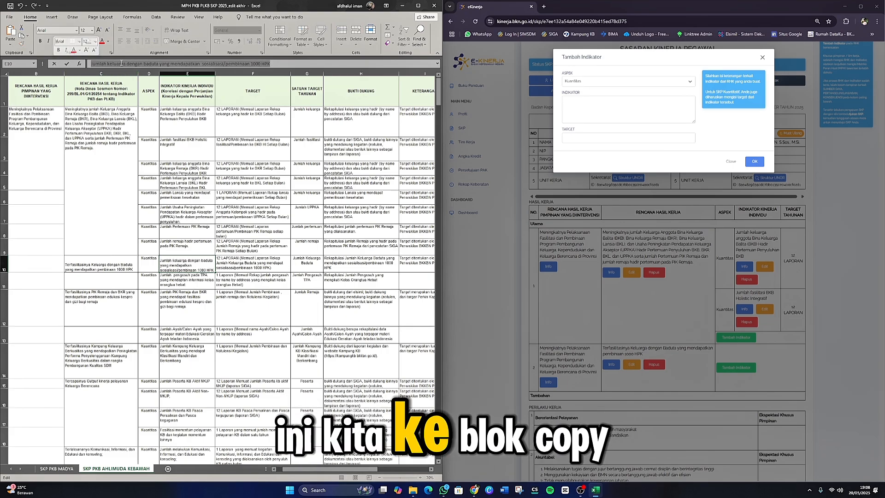
pyautogui.rightClick(123, 64)
pyautogui.click(141, 78)
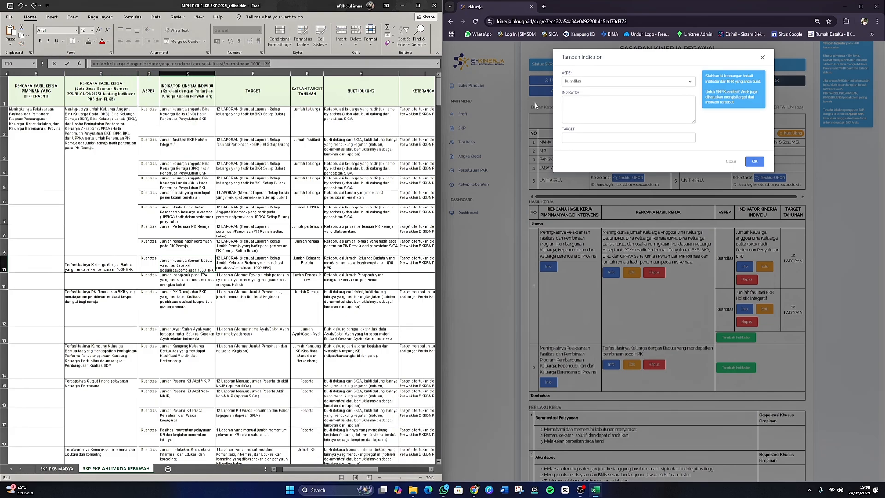
# Paste the copied text as the Indikator, set the Target to 12 LAPORAN, and save the indicator.
pyautogui.click(595, 101)
pyautogui.hotkey('ctrl', 'v')
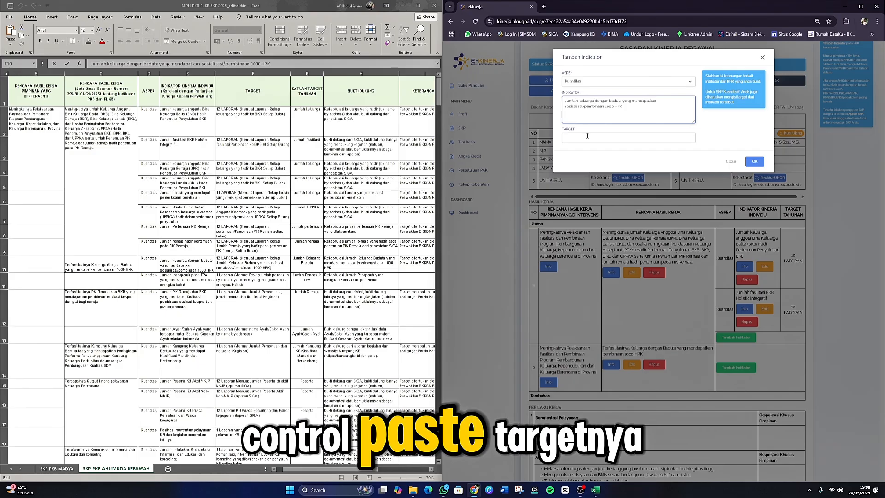
pyautogui.click(574, 137)
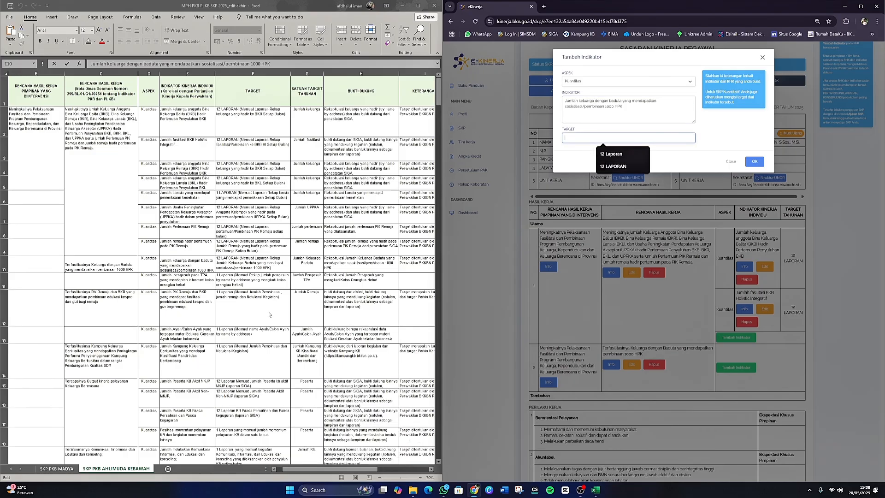
pyautogui.click(259, 263)
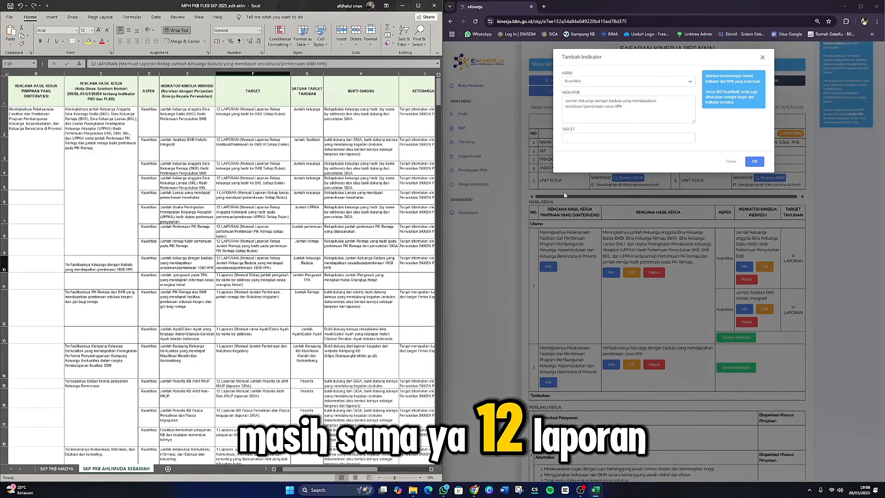
pyautogui.click(593, 139)
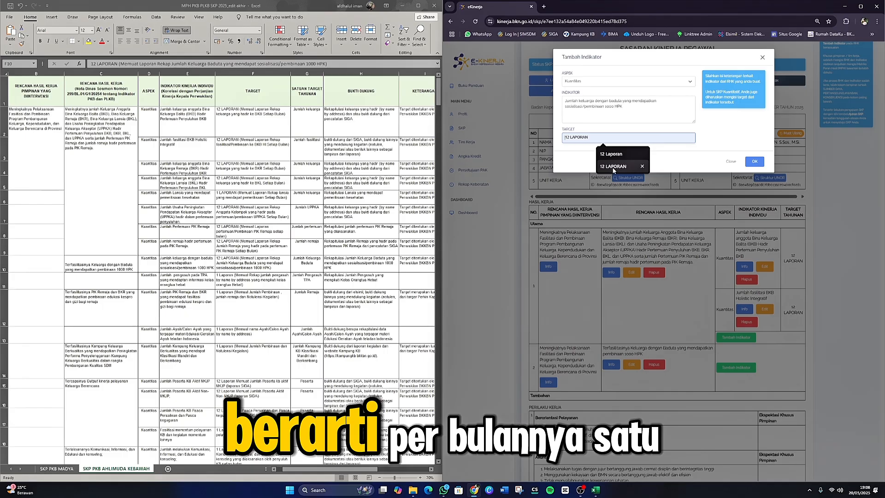
pyautogui.click(613, 167)
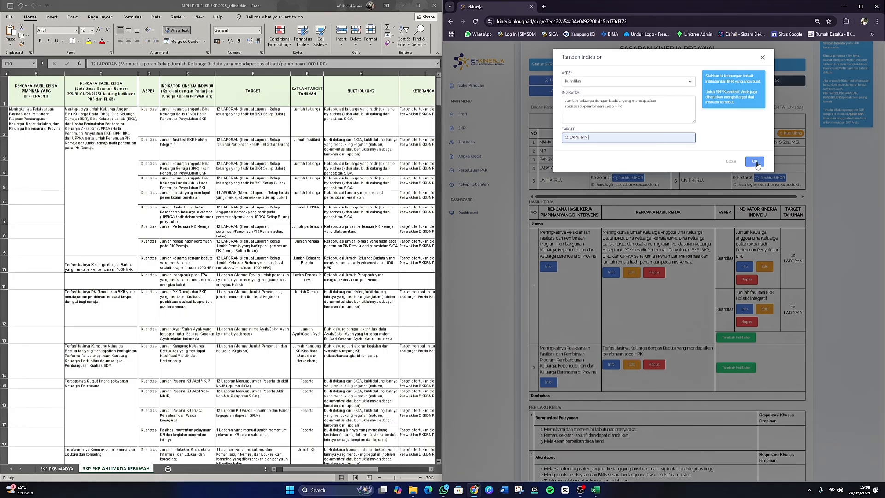
pyautogui.click(755, 162)
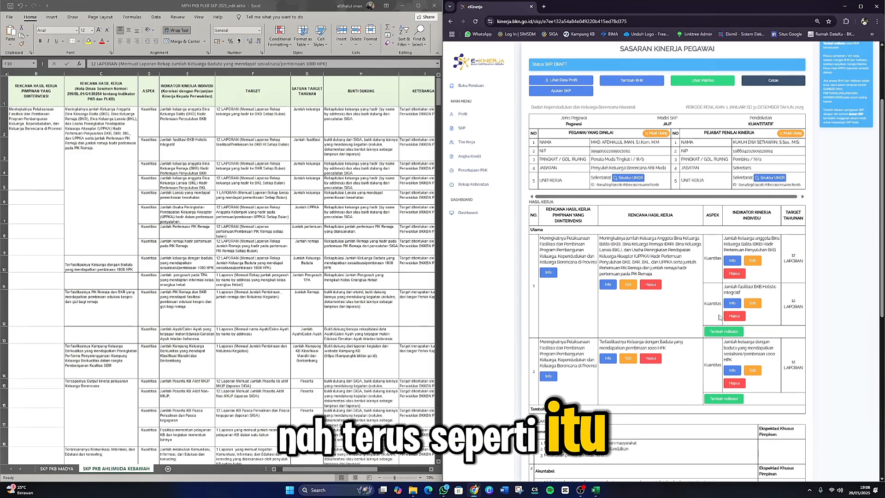
# Start a new RHK intervening in "Meningkatnya Persentase Pengembangan Kompetensi diri Pegawai", the workbook's last leadership plan, with Jenis RHK set to Utama.
pyautogui.scroll(-3, 663, 284)
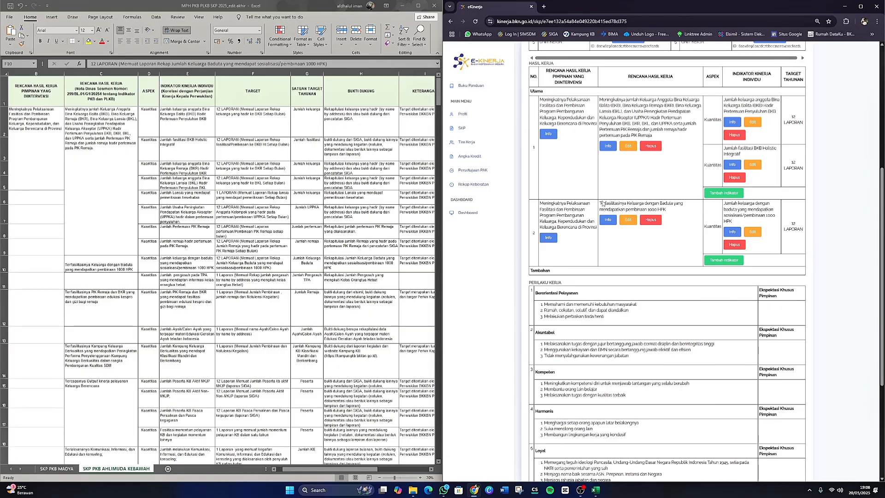
pyautogui.scroll(-7, 190, 250)
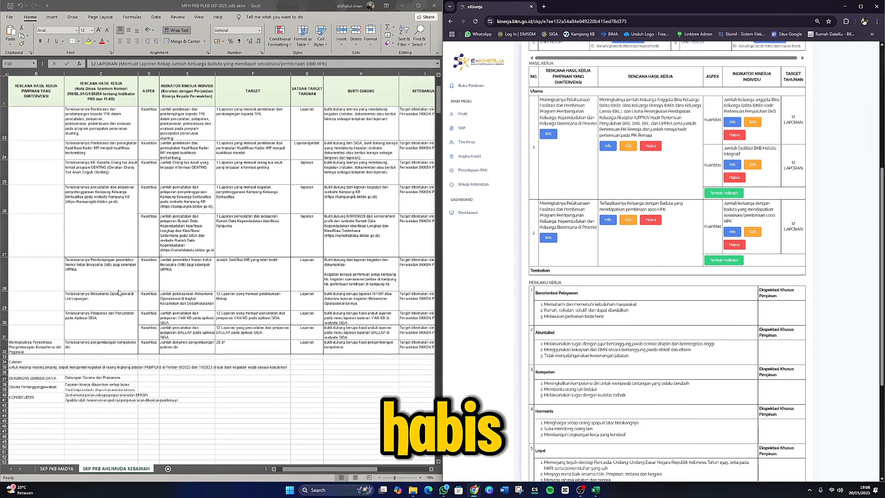
pyautogui.scroll(3, 612, 224)
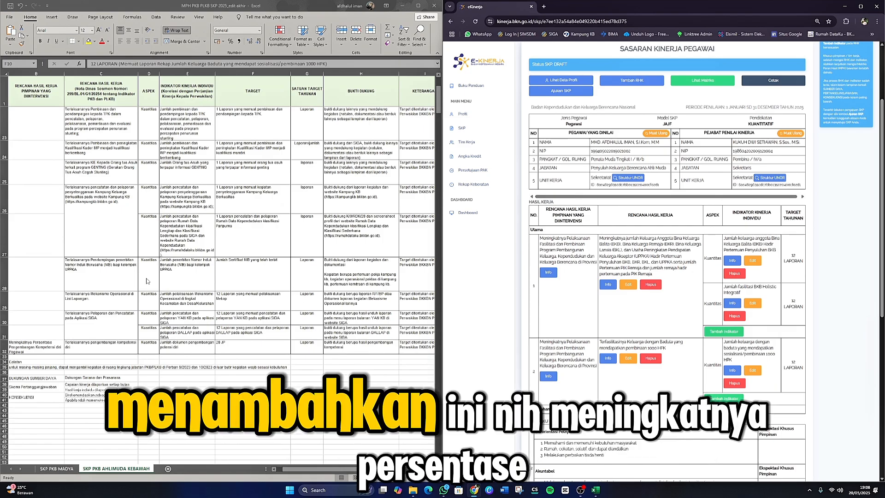
pyautogui.click(273, 469)
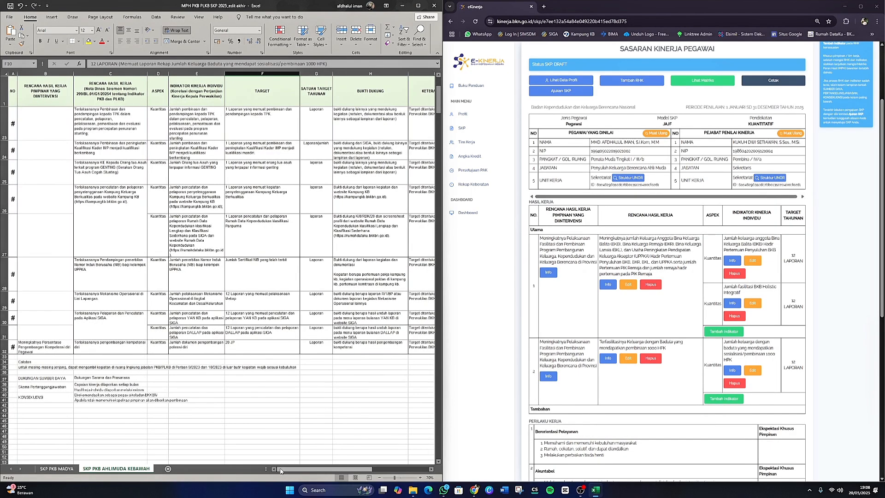
pyautogui.click(57, 349)
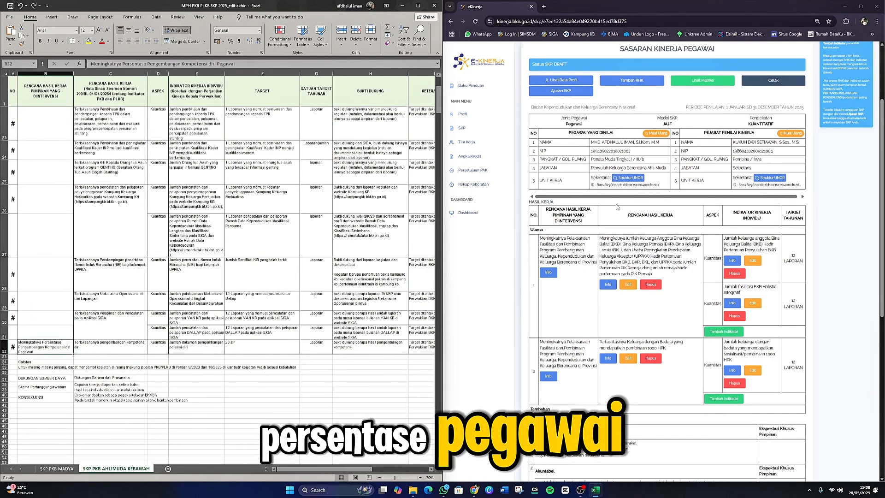
pyautogui.scroll(3, 681, 266)
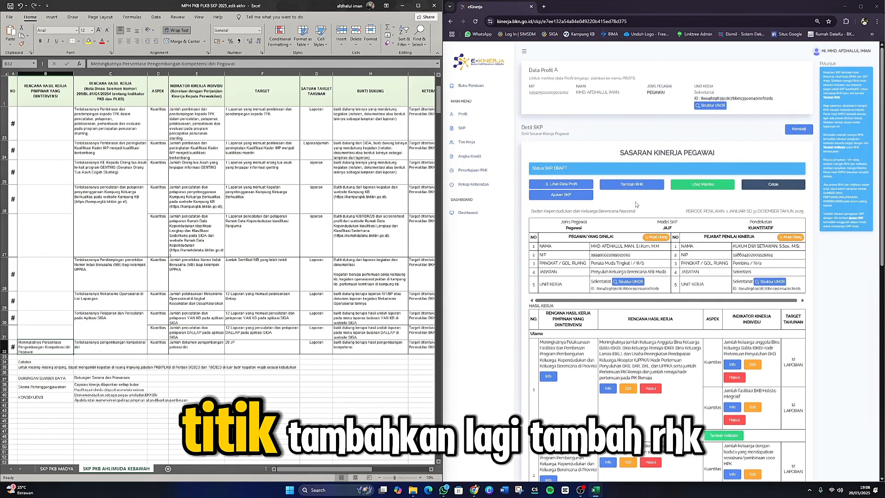
pyautogui.click(631, 184)
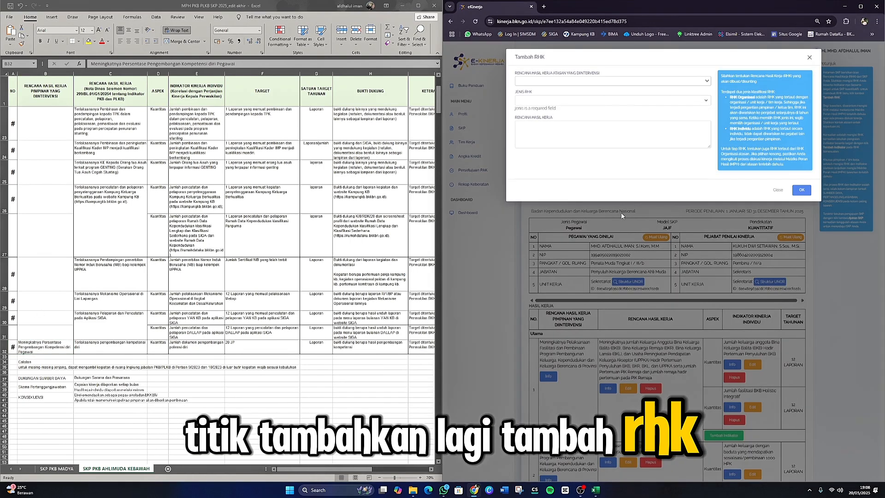
pyautogui.click(558, 81)
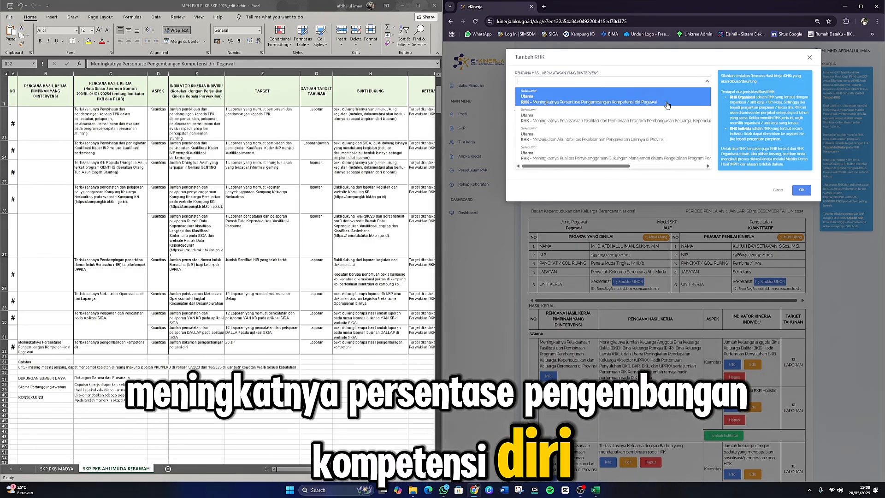
pyautogui.click(561, 101)
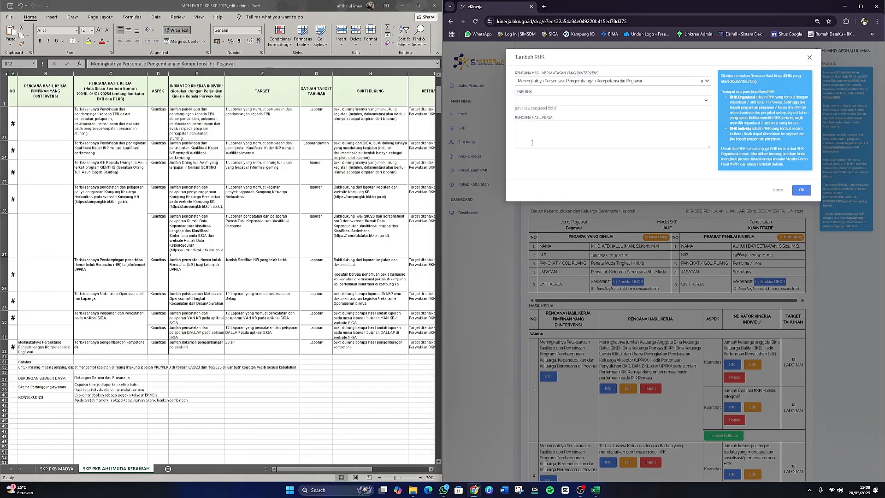
pyautogui.click(527, 101)
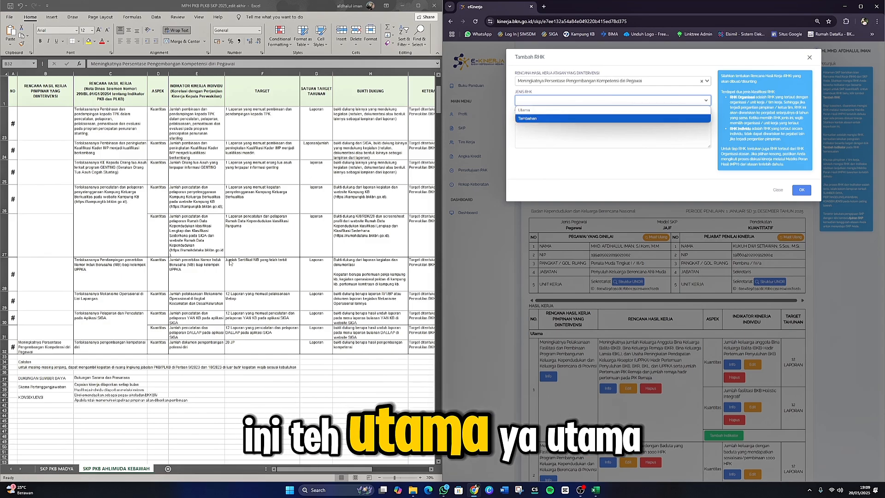
pyautogui.click(540, 110)
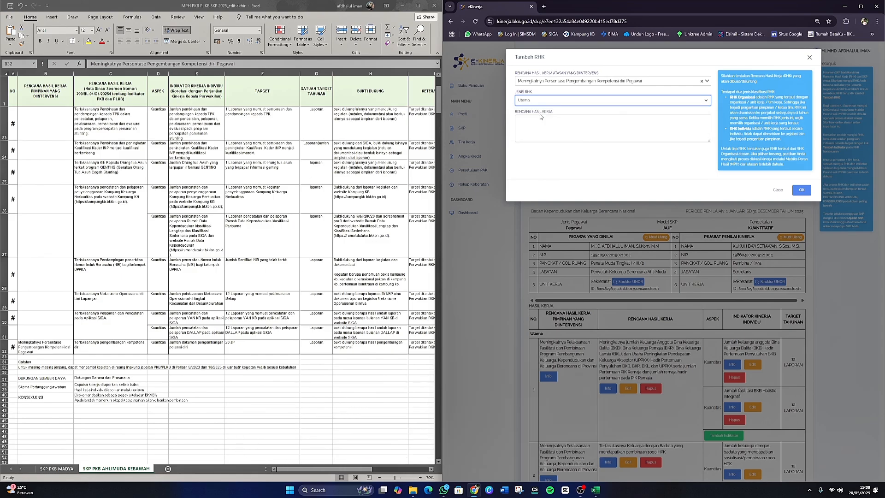
# Copy "Terlaksananya pengembangan kompetensi diri" from the workbook into the Rencana Hasil Kerja and save the RHK.
pyautogui.click(546, 127)
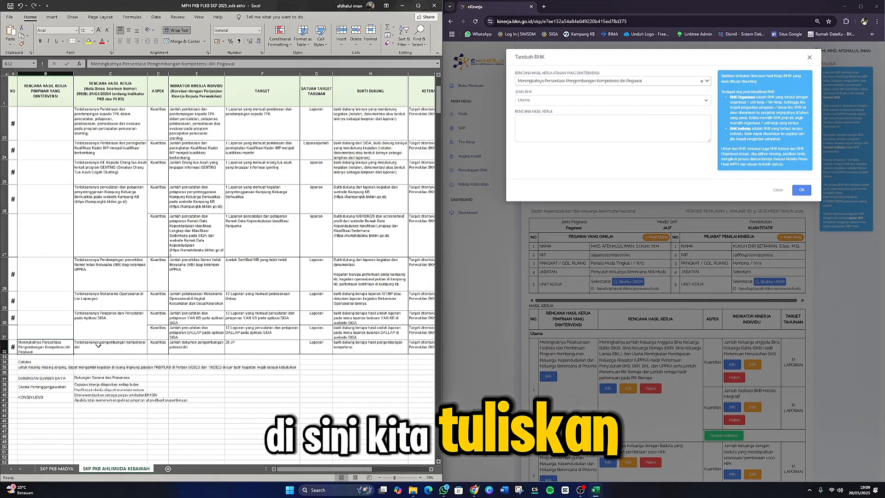
pyautogui.click(111, 347)
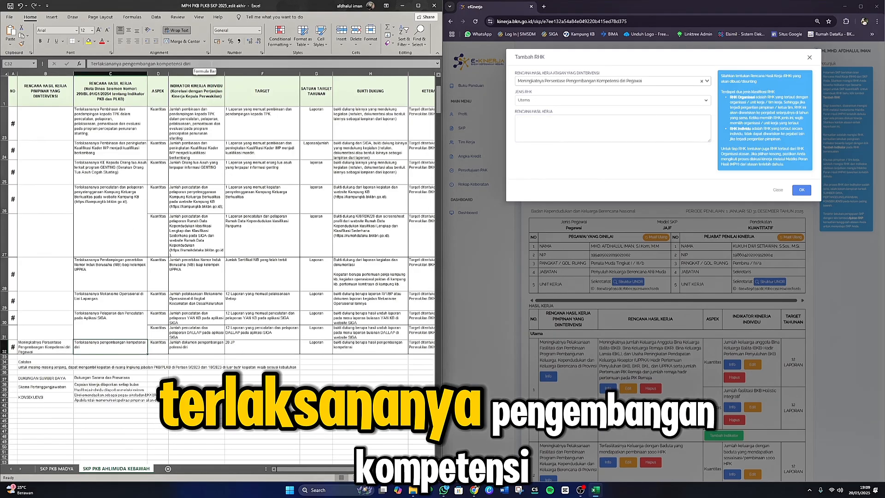
pyautogui.moveTo(190, 64); pyautogui.dragTo(91, 64)
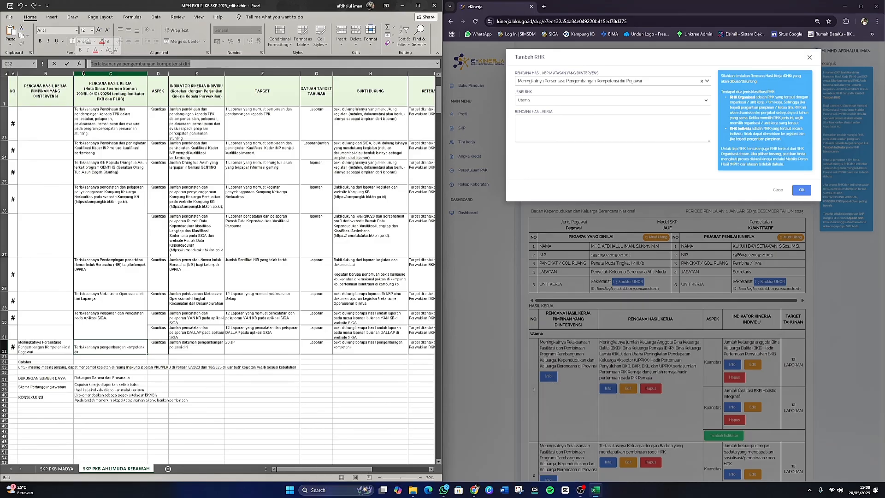
pyautogui.hotkey('ctrl', 'c')
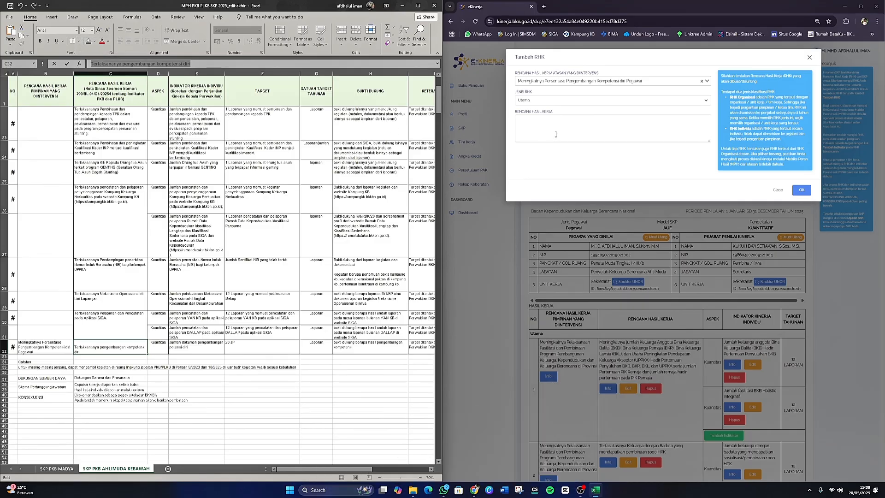
pyautogui.click(555, 134)
pyautogui.hotkey('ctrl', 'v')
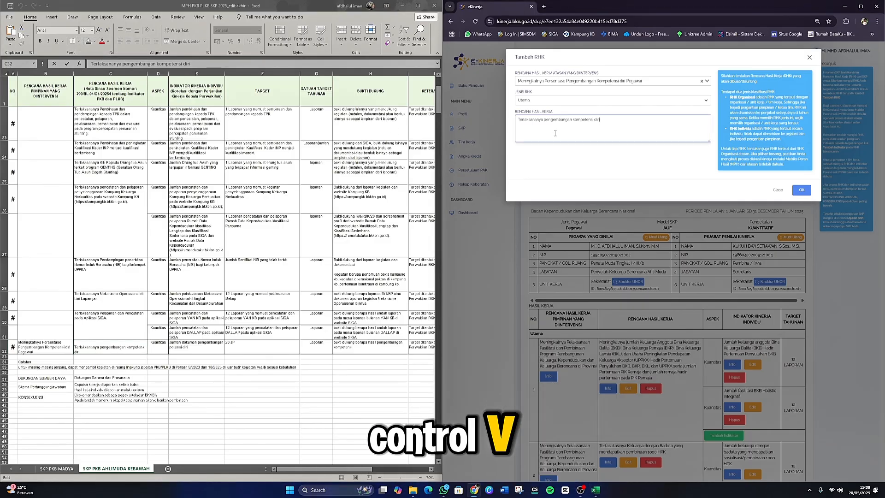
pyautogui.click(801, 190)
# Start adding an indicator to the third Utama RHK and set its Aspek to Kuantitas.
pyautogui.scroll(-12, 623, 271)
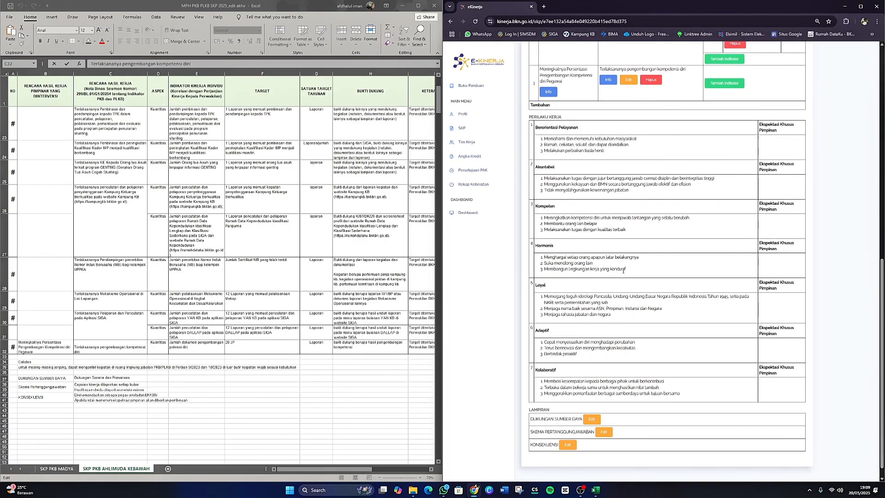
pyautogui.scroll(2, 623, 271)
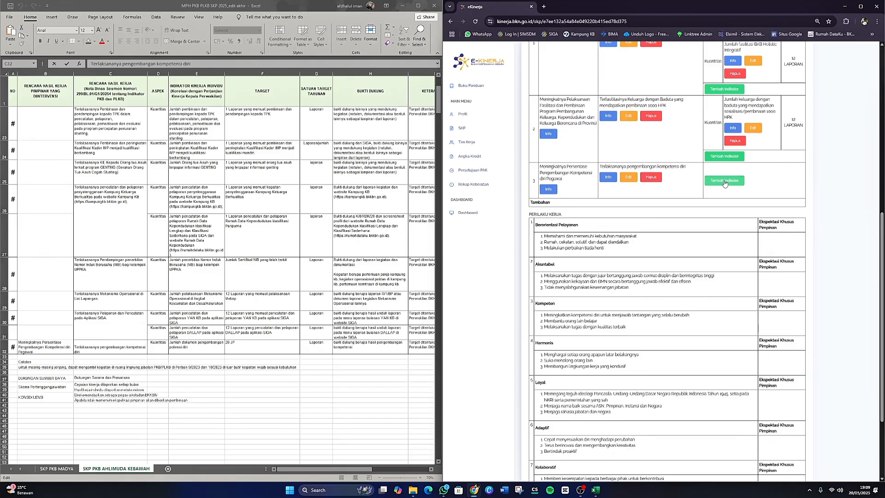
pyautogui.click(710, 183)
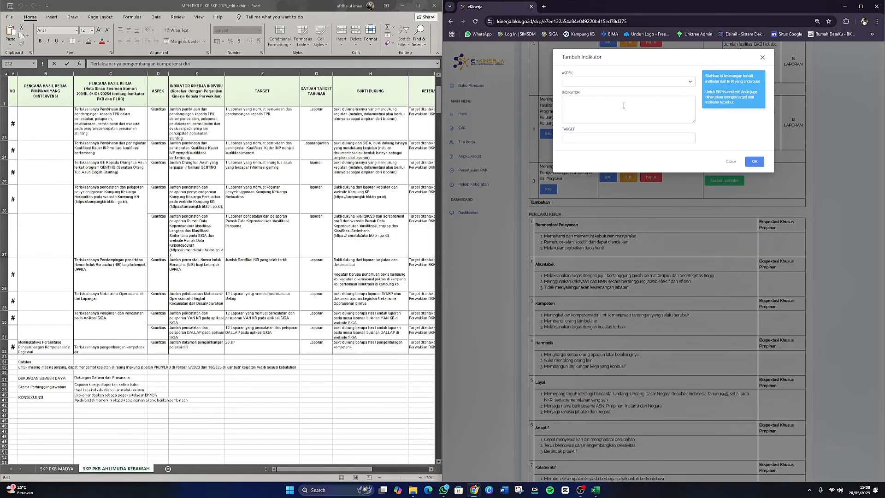
pyautogui.click(579, 81)
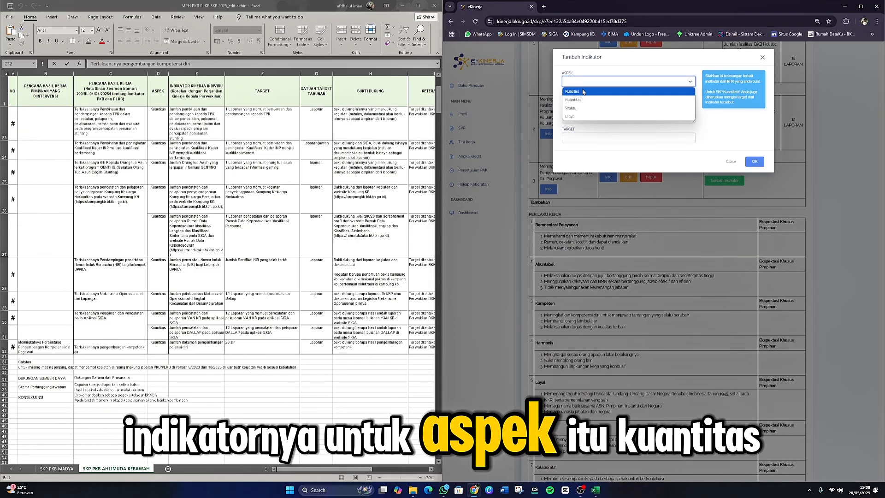
pyautogui.click(574, 99)
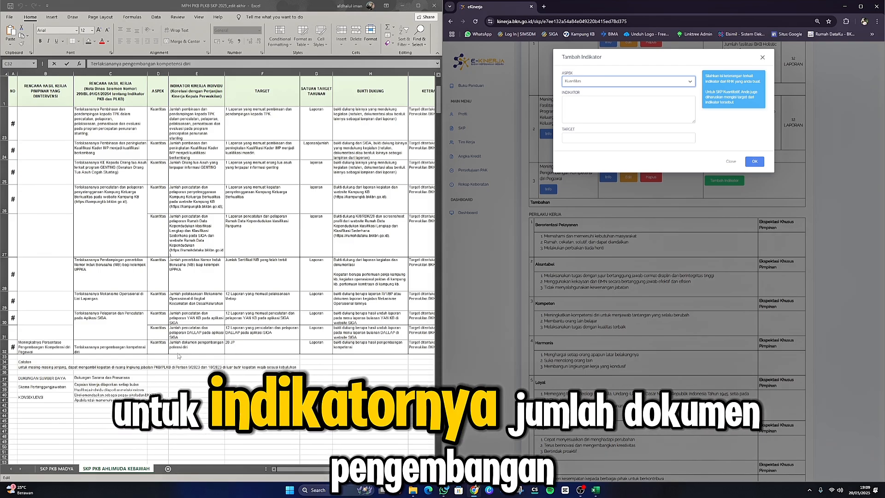
# Copy "Jumlah dokumen pengembangan potensi diri" from the workbook's last plan row into the Indikator.
pyautogui.click(189, 348)
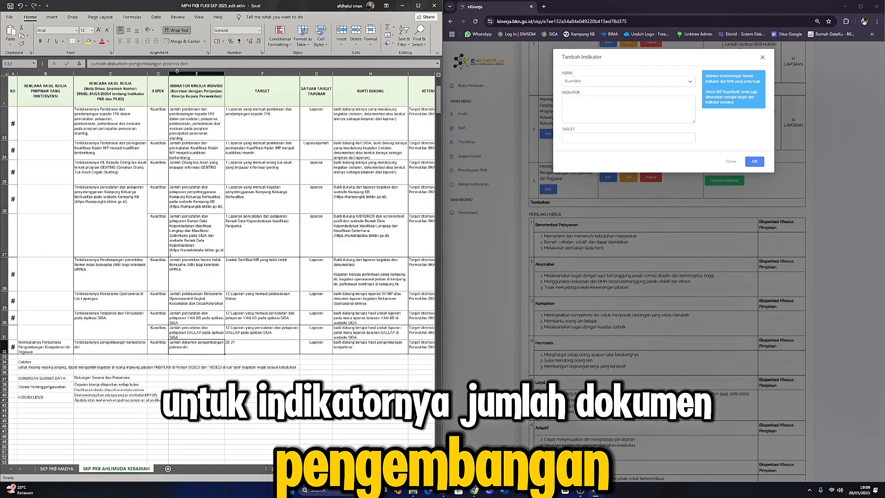
pyautogui.moveTo(188, 63); pyautogui.dragTo(88, 65)
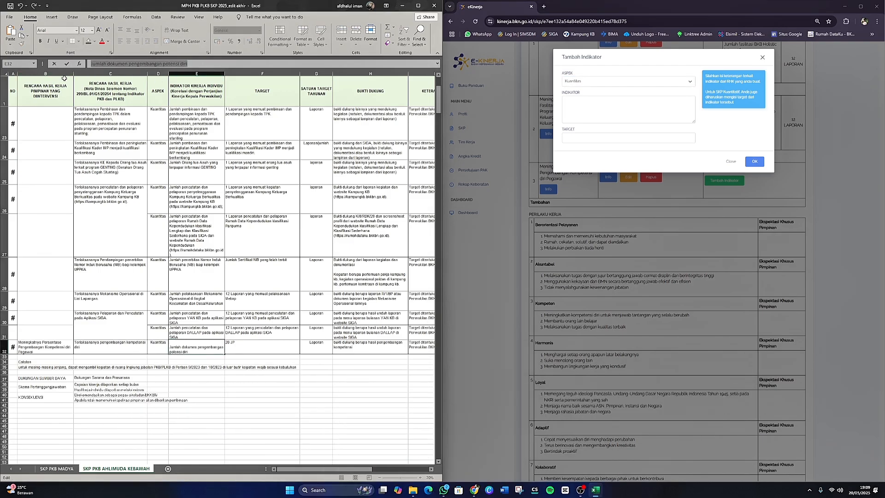
pyautogui.hotkey('ctrl', 'c')
pyautogui.click(592, 97)
pyautogui.hotkey('ctrl', 'v')
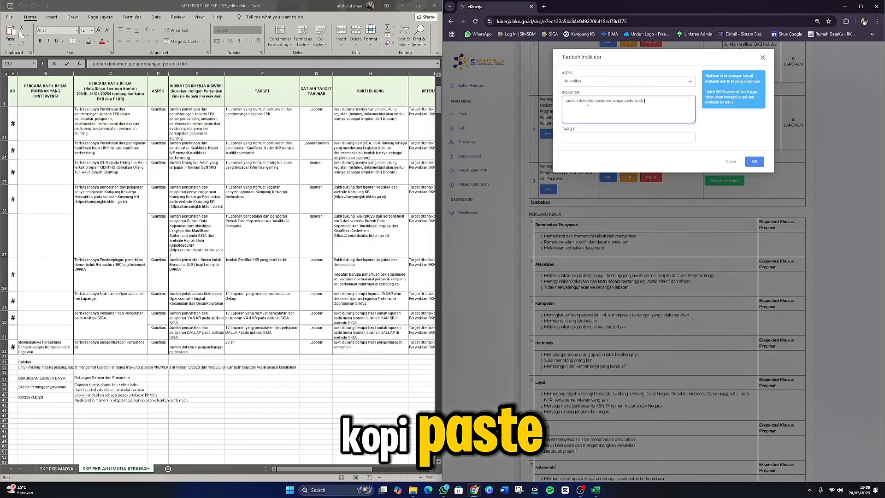
# Check the workbook's target for this indicator and set the Target to 20 JP/Laporan.
pyautogui.click(271, 350)
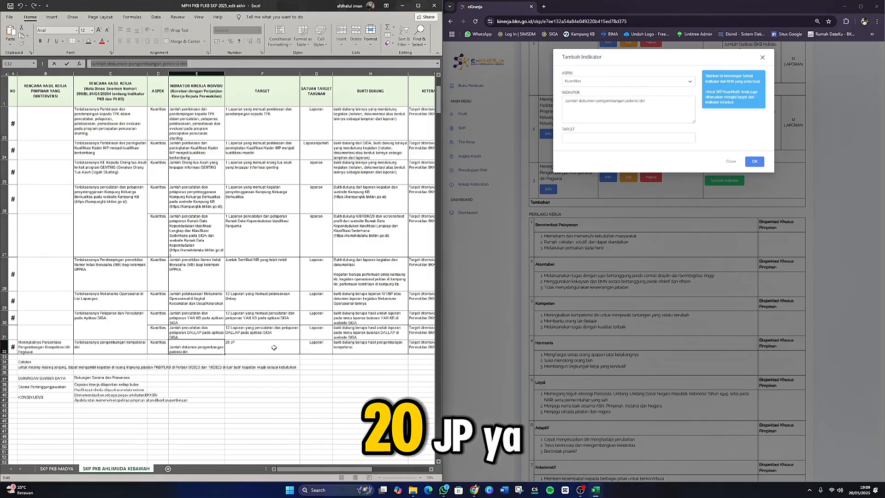
pyautogui.click(583, 137)
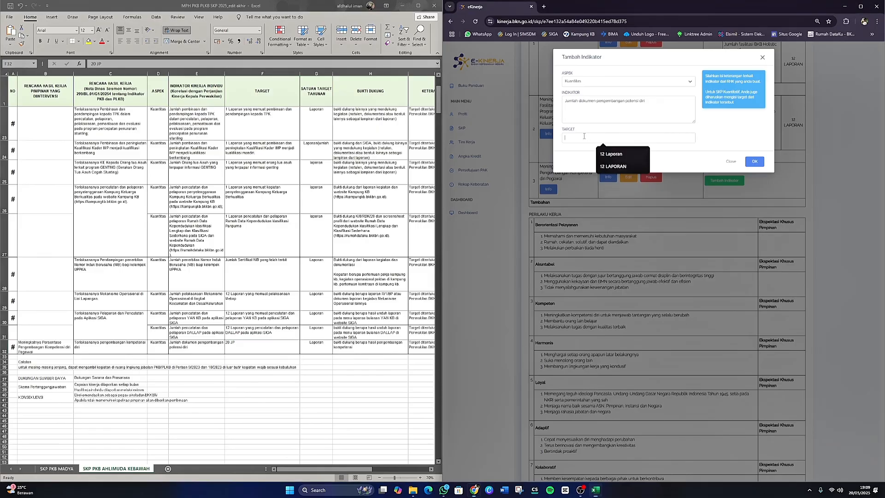
pyautogui.write('20 JP')
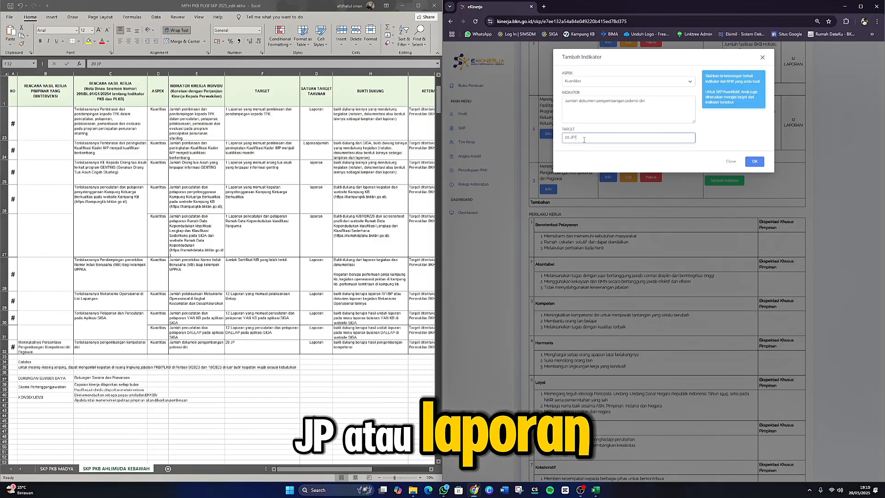
pyautogui.write('/Laporan')
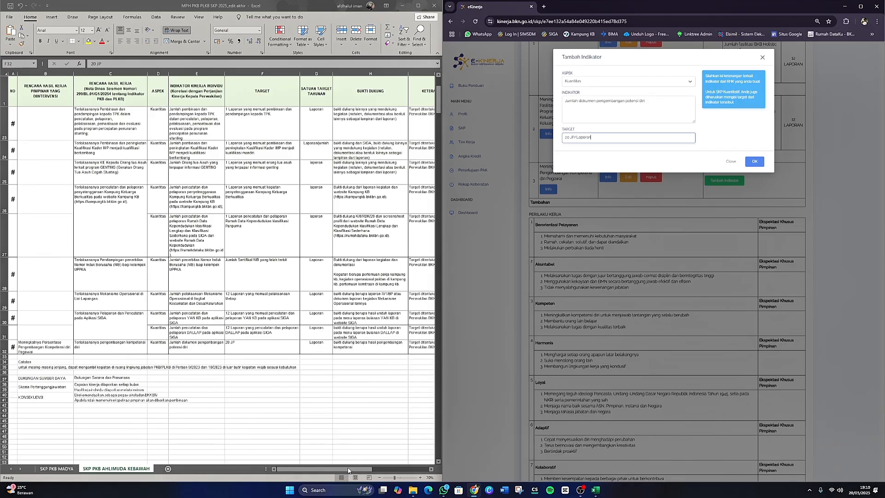
pyautogui.moveTo(348, 470); pyautogui.dragTo(369, 472)
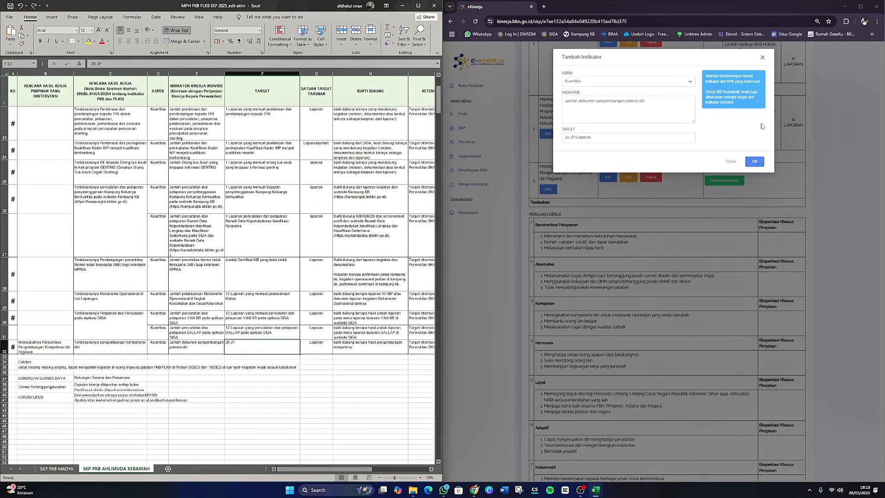
# Save the new indicator of the third Utama RHK and review the Hasil Kerja table and the sections below it.
pyautogui.click(756, 162)
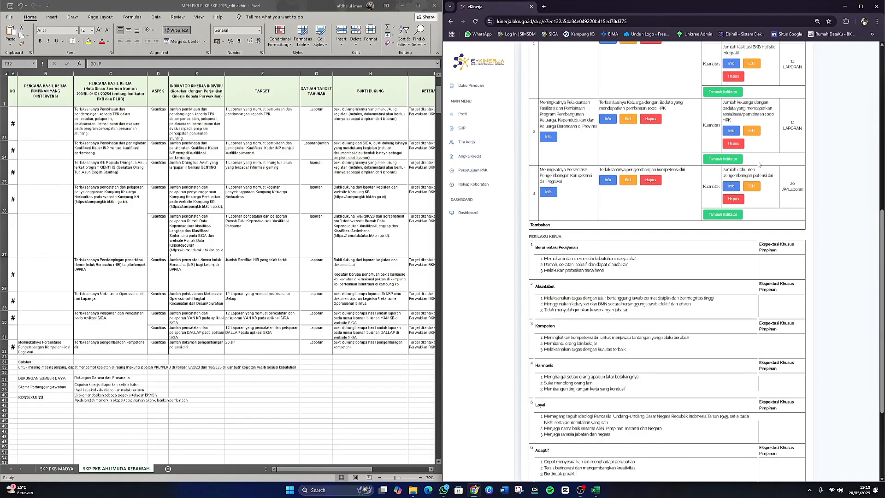
pyautogui.scroll(2, 582, 196)
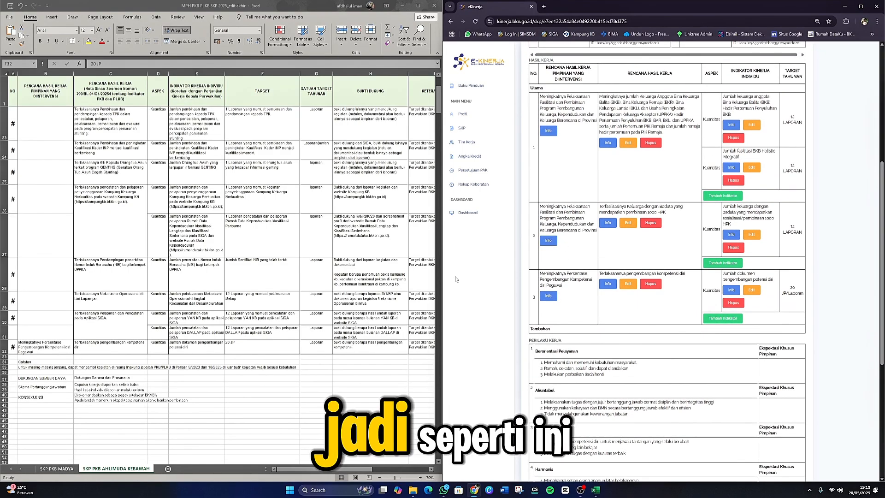
pyautogui.scroll(-4, 639, 273)
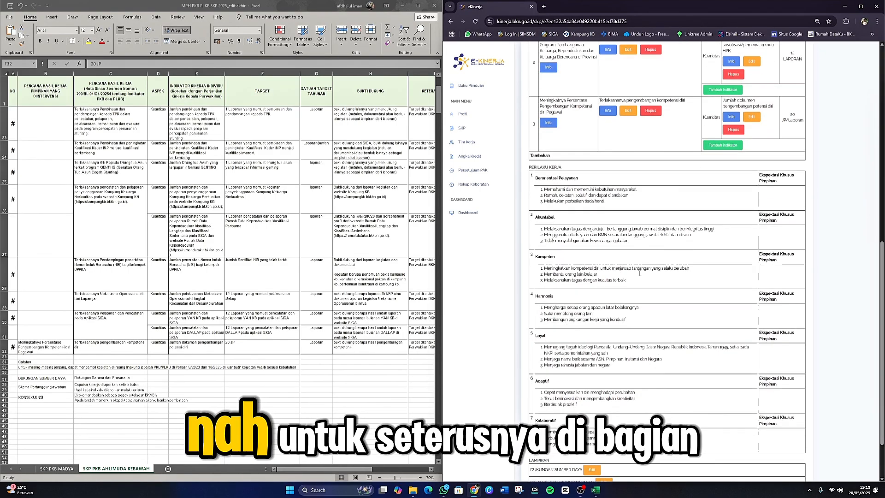
pyautogui.scroll(-1, 619, 248)
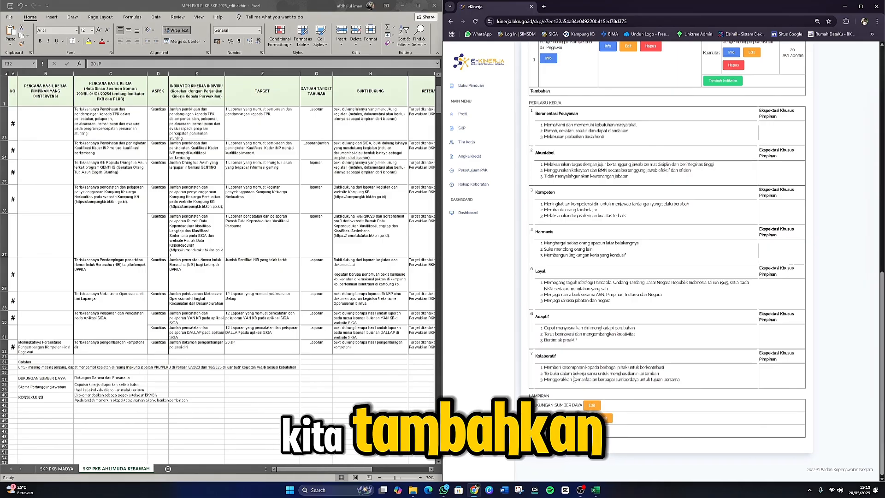
# Open the detail of the 1 Januari 2024 - 31 Desember 2024 SKP in a separate browser tab and go to its Lampiran.
pyautogui.click(592, 406)
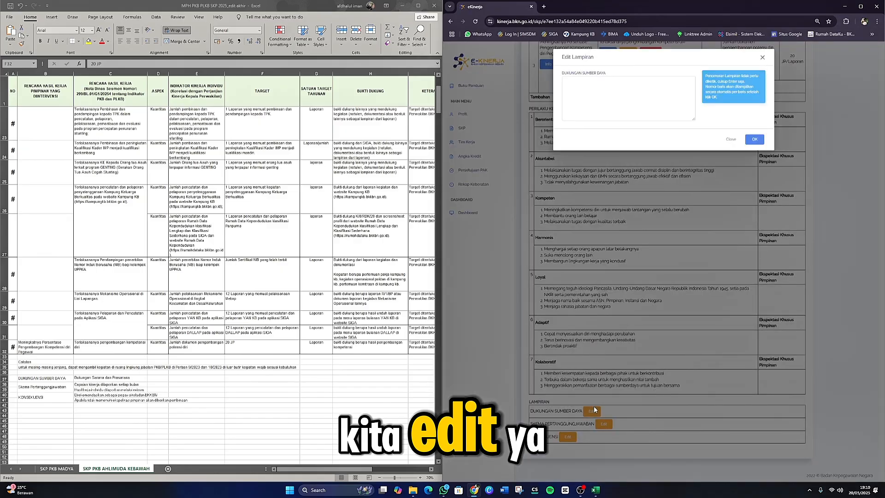
pyautogui.click(763, 58)
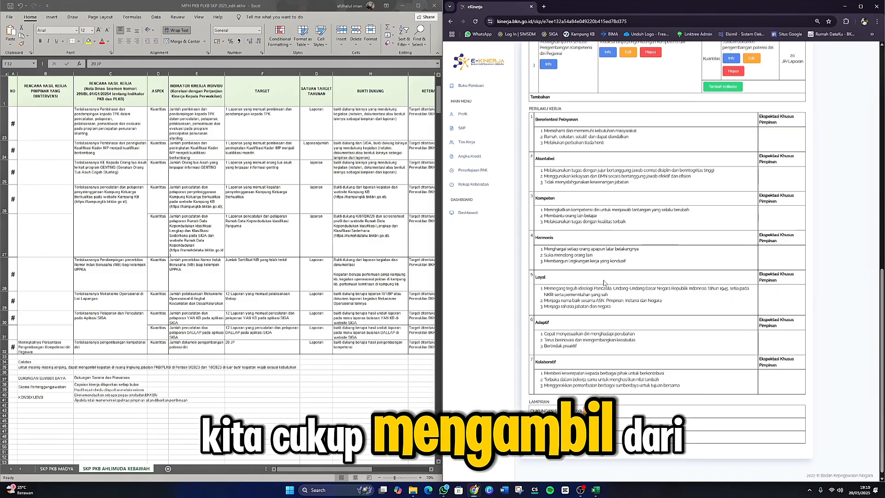
pyautogui.rightClick(474, 133)
pyautogui.click(496, 138)
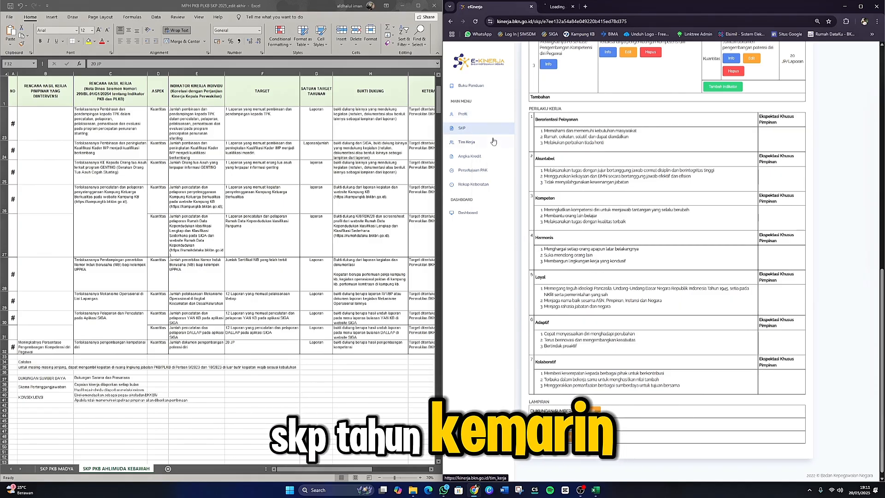
pyautogui.click(569, 8)
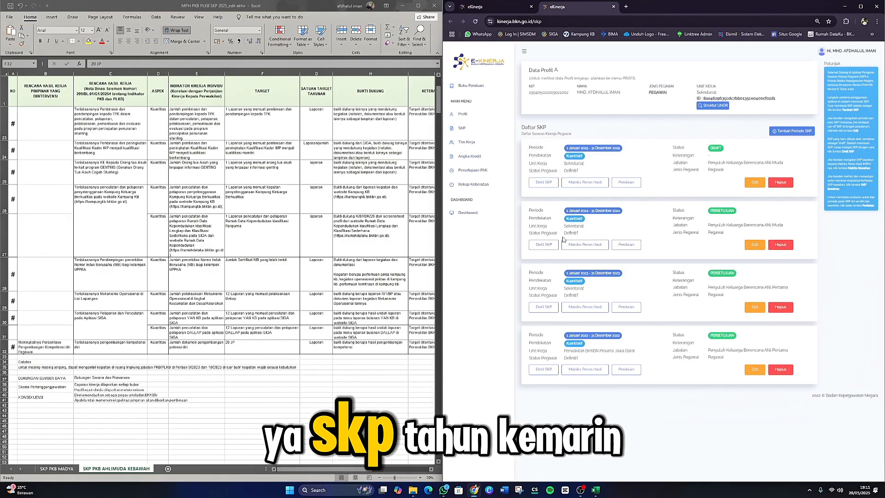
pyautogui.click(542, 246)
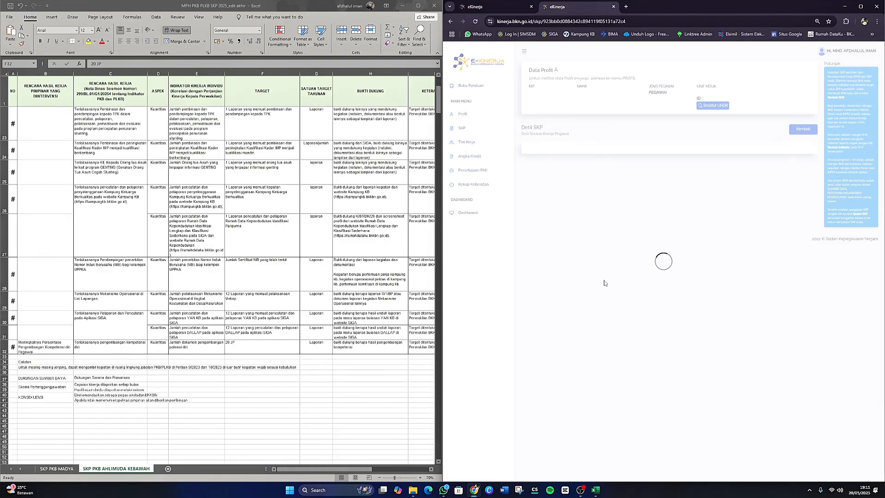
pyautogui.scroll(-20, 606, 284)
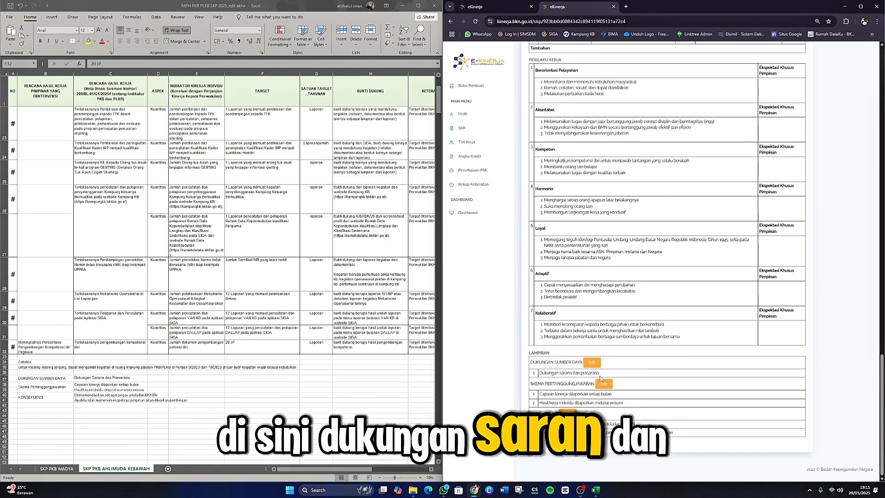
# Copy "Dukungan sarana dan prasarana" from the 2024 SKP's Lampiran into the 2025 SKP's Dukungan Sumber Daya and save it.
pyautogui.moveTo(599, 373); pyautogui.dragTo(539, 374)
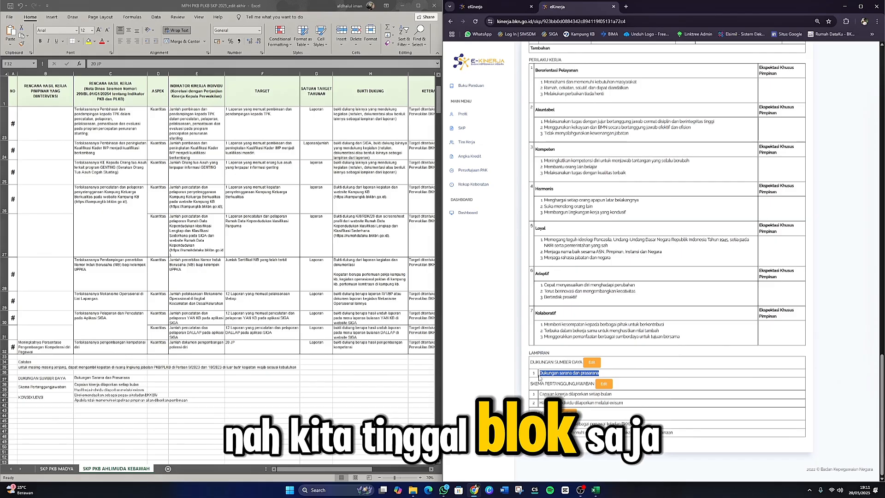
pyautogui.rightClick(548, 373)
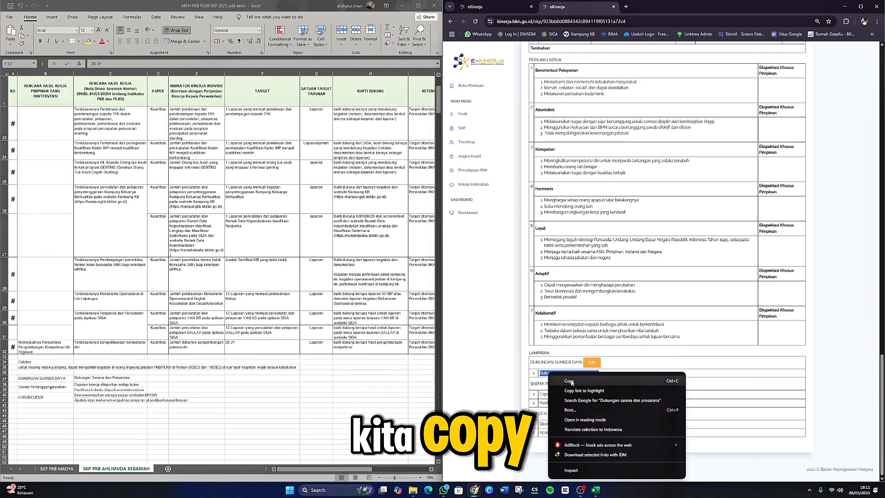
pyautogui.click(571, 381)
pyautogui.click(500, 10)
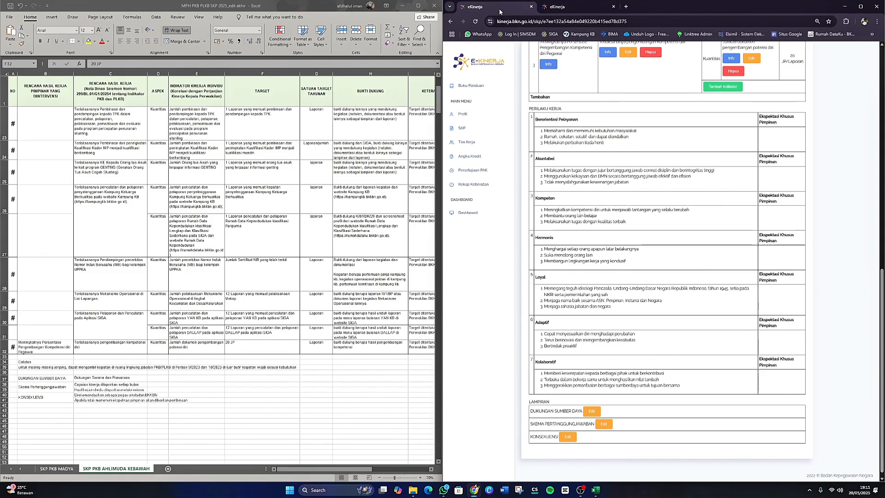
pyautogui.click(591, 412)
pyautogui.click(579, 89)
pyautogui.rightClick(579, 89)
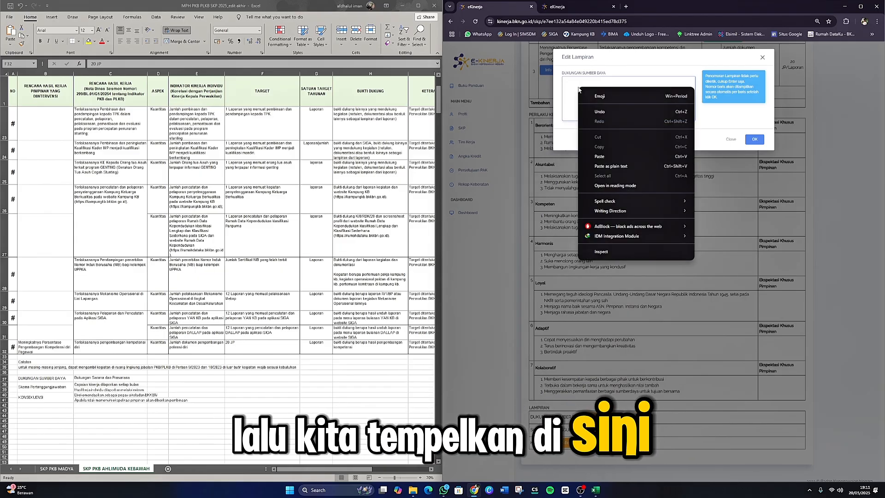
pyautogui.click(600, 157)
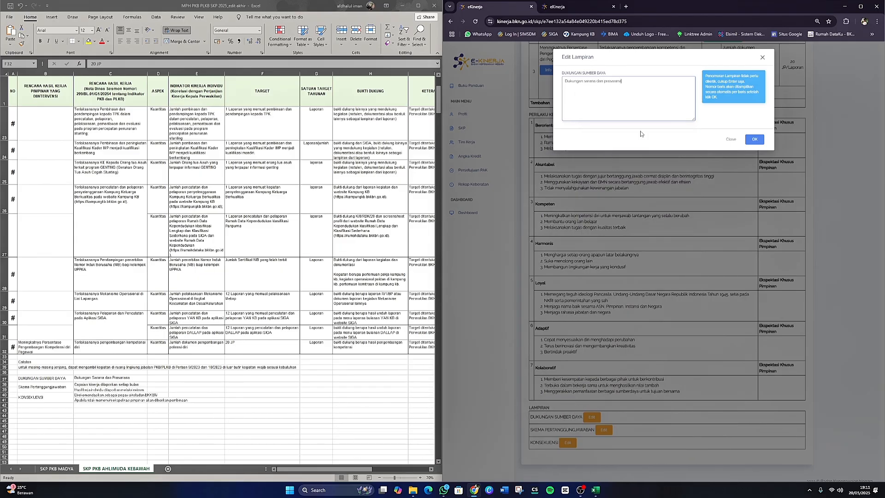
pyautogui.click(753, 139)
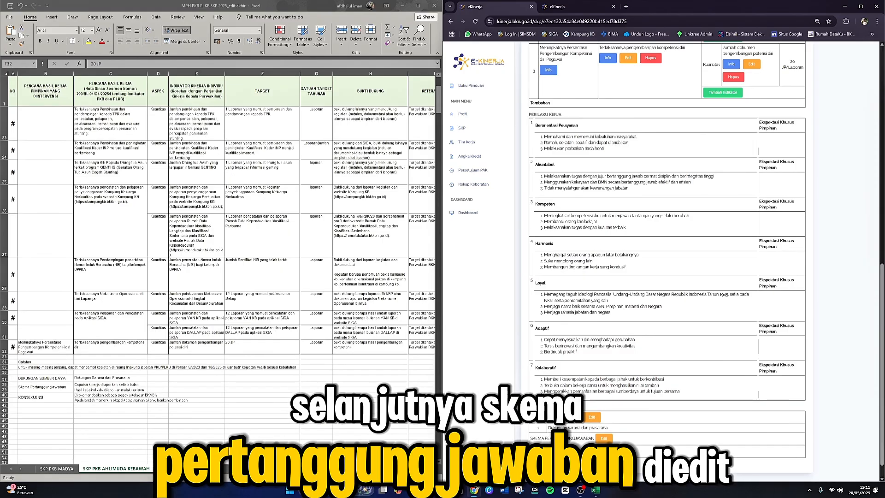
# Copy both Skema Pertanggungjawaban lines from the 2024 SKP, "Capaian kinerja dilaporkan setiap bulan" and "Hasil kerja individu dilaporkan melalui evisum".
pyautogui.click(606, 439)
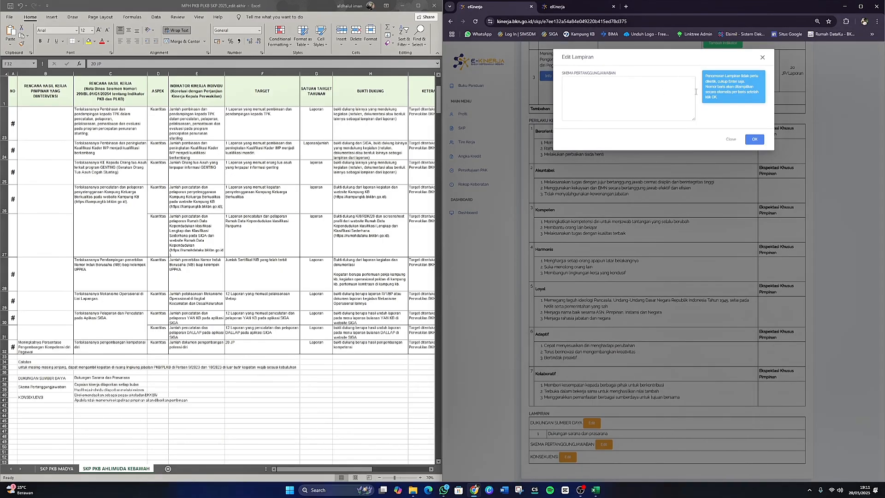
pyautogui.click(763, 58)
pyautogui.click(573, 7)
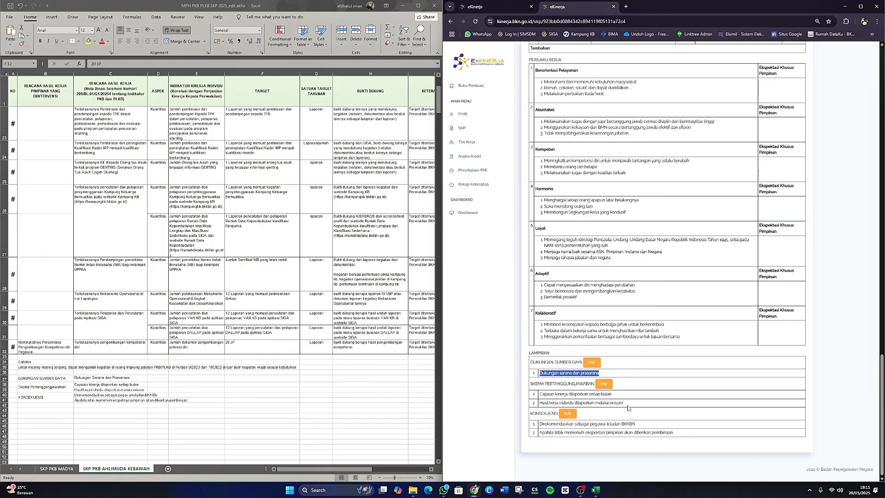
pyautogui.moveTo(633, 403); pyautogui.dragTo(547, 394)
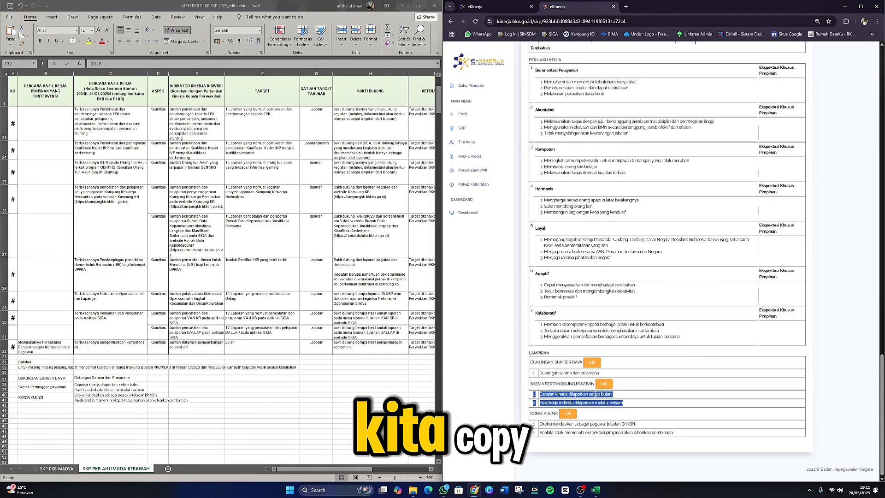
pyautogui.rightClick(595, 394)
pyautogui.click(612, 296)
# Paste the two copied lines into the 2025 SKP's Skema Pertanggungjawaban, remove the pasted row number from the second line, and save.
pyautogui.click(485, 7)
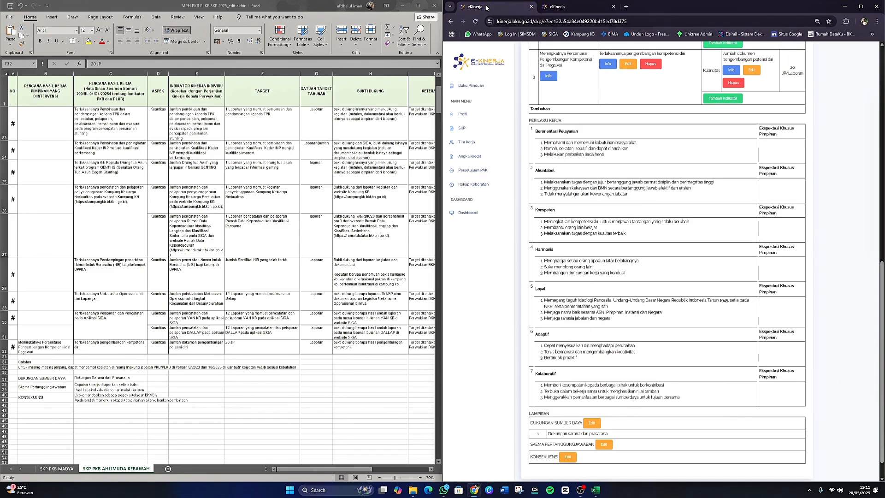
pyautogui.click(603, 444)
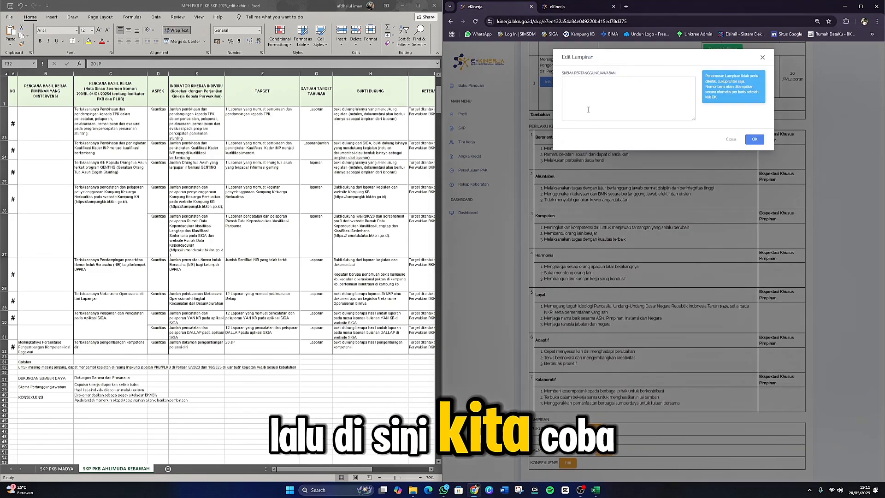
pyautogui.rightClick(586, 95)
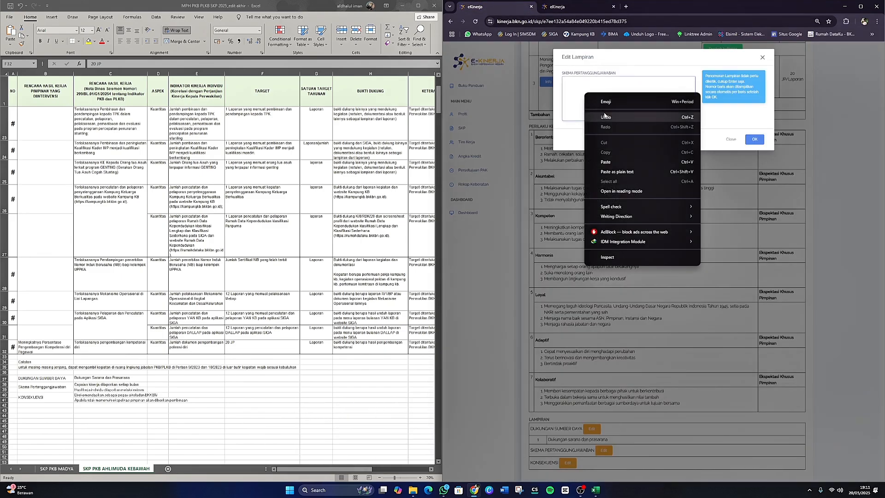
pyautogui.click(606, 163)
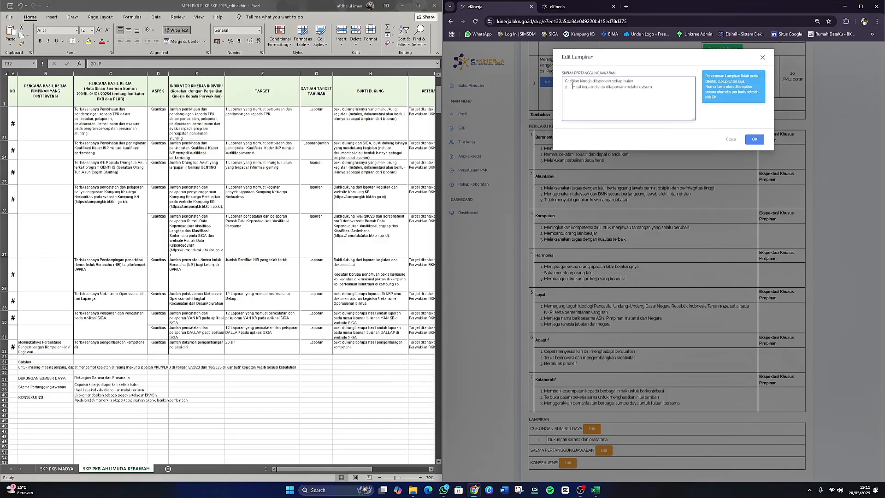
pyautogui.press('BackSpace')
pyautogui.press('Return')
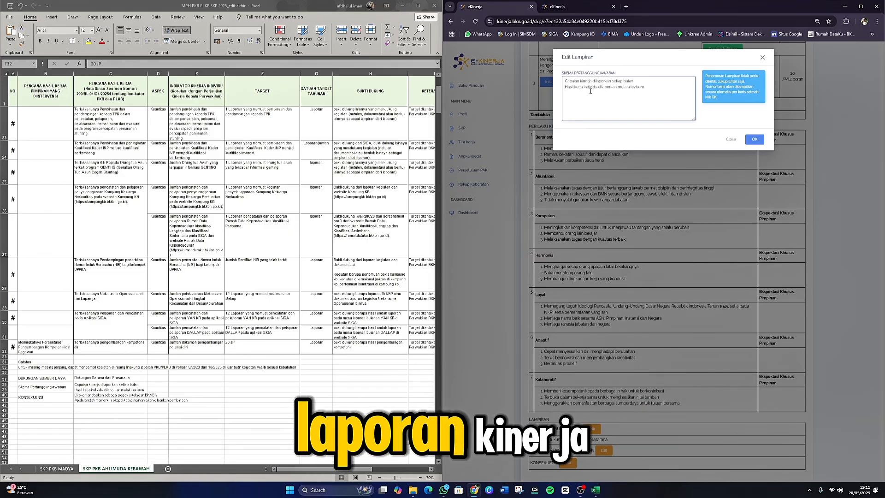
pyautogui.click(635, 82)
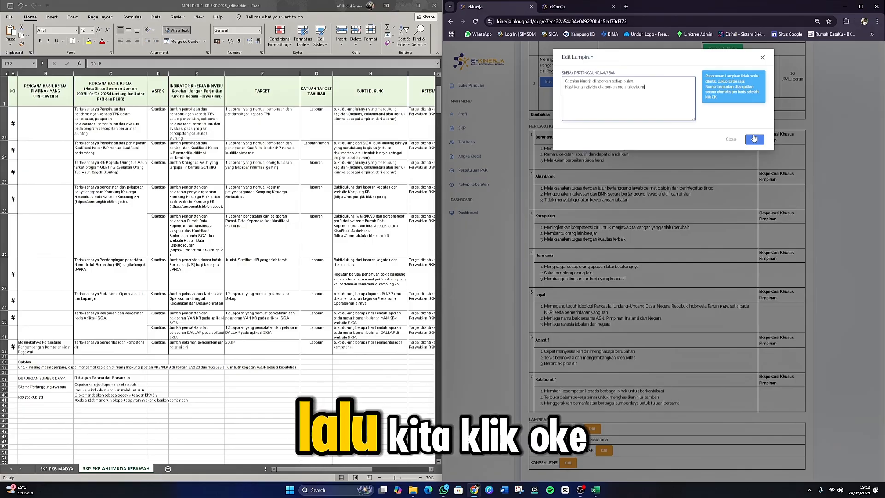
pyautogui.click(754, 138)
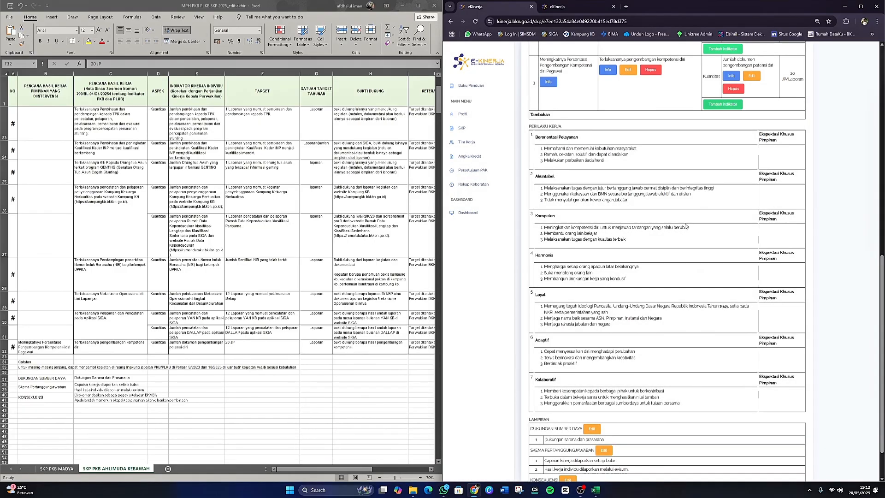
# Copy both Konsekuensi lines from the 2024 SKP's Lampiran, from "Direkomendasikan sebagai pegawai teladan BKKBN" to "akan diberikan pembinaan".
pyautogui.scroll(-2, 686, 226)
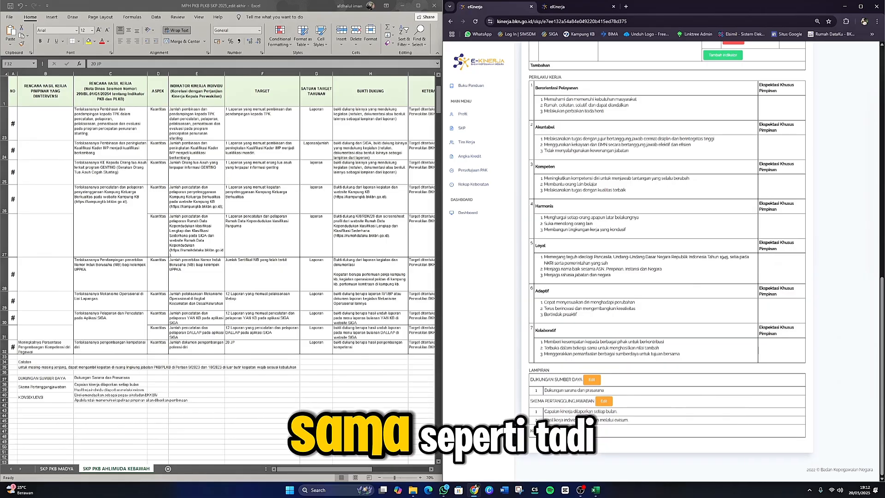
pyautogui.hotkey('ctrl', 'Tab')
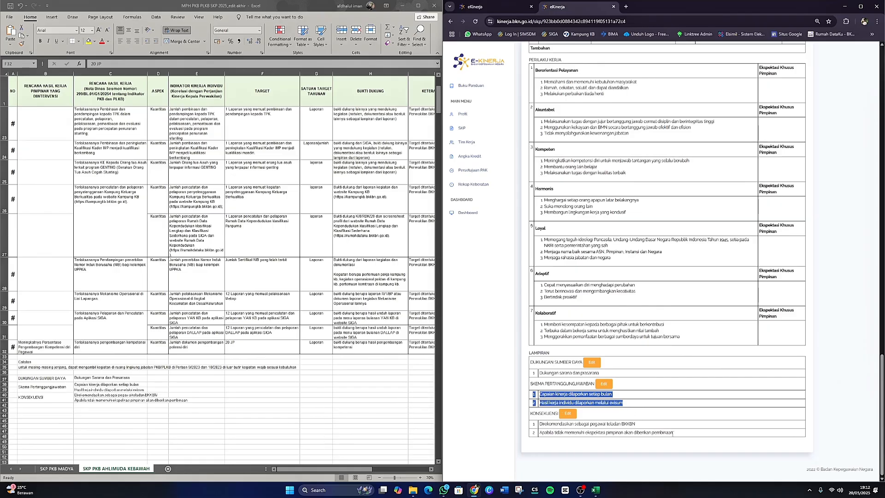
pyautogui.moveTo(672, 433); pyautogui.dragTo(533, 425)
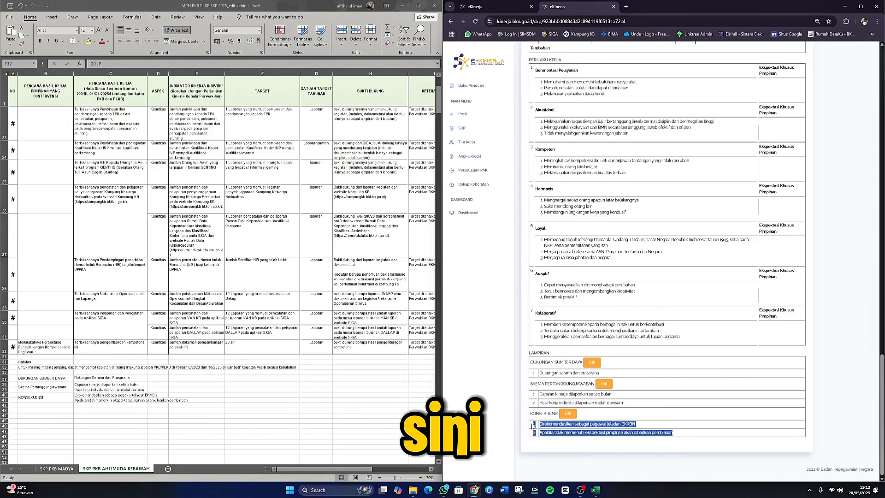
pyautogui.rightClick(563, 422)
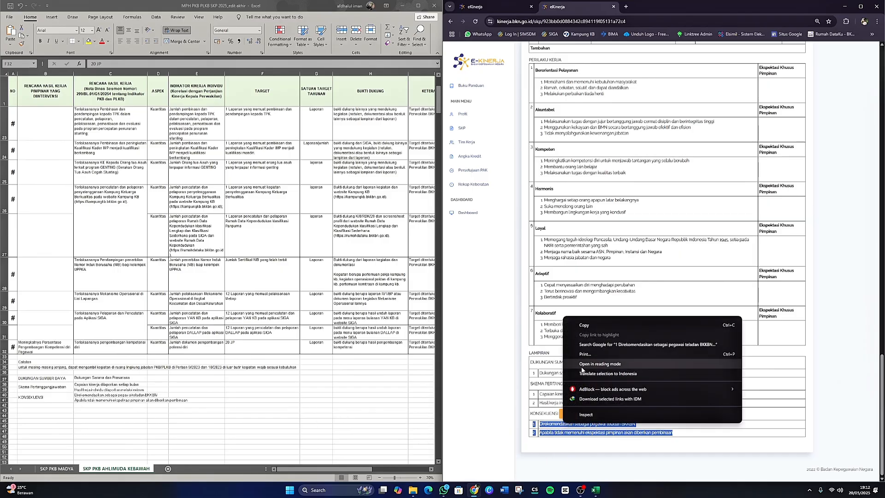
pyautogui.click(584, 326)
# Paste the copied lines into the 2025 SKP's Konsekuensi, remove the row number before the second line, and save the Lampiran.
pyautogui.click(496, 5)
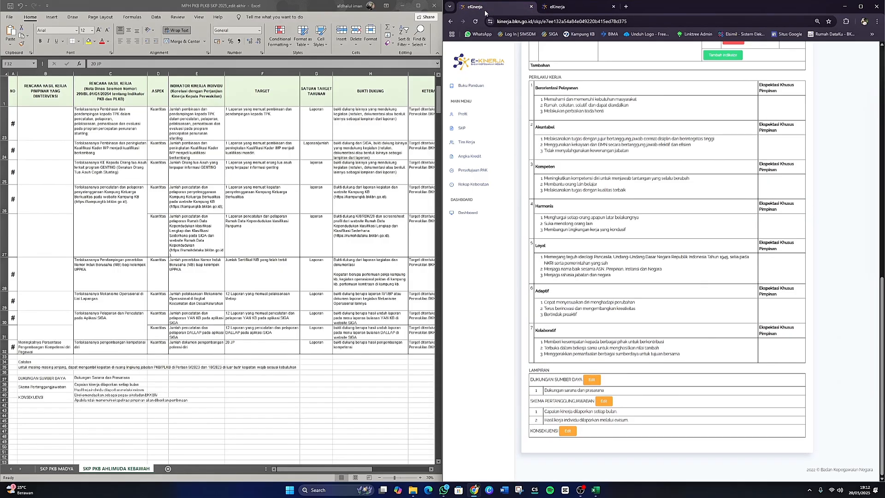
pyautogui.click(568, 436)
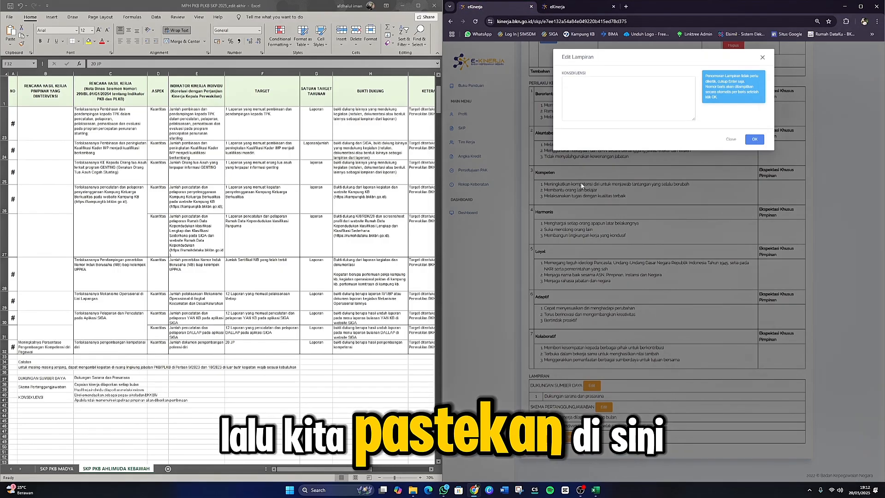
pyautogui.rightClick(588, 95)
pyautogui.click(606, 161)
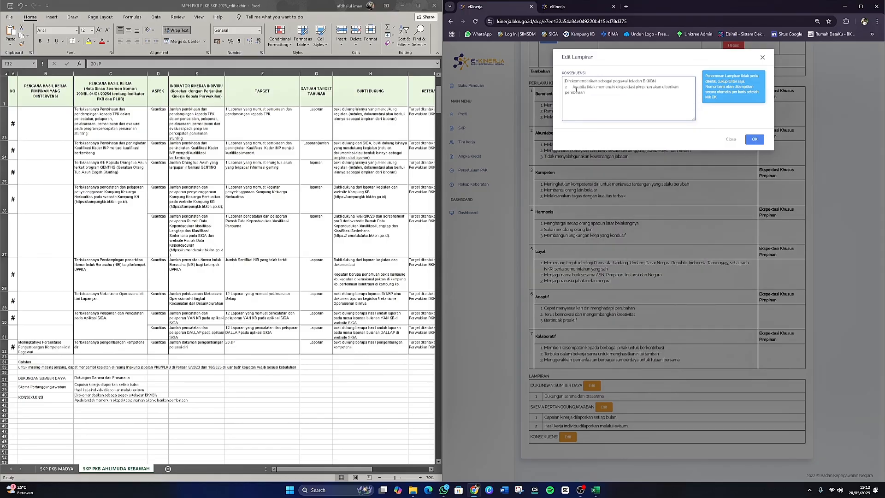
pyautogui.press('BackSpace')
pyautogui.press('BackSpace')
pyautogui.click(759, 141)
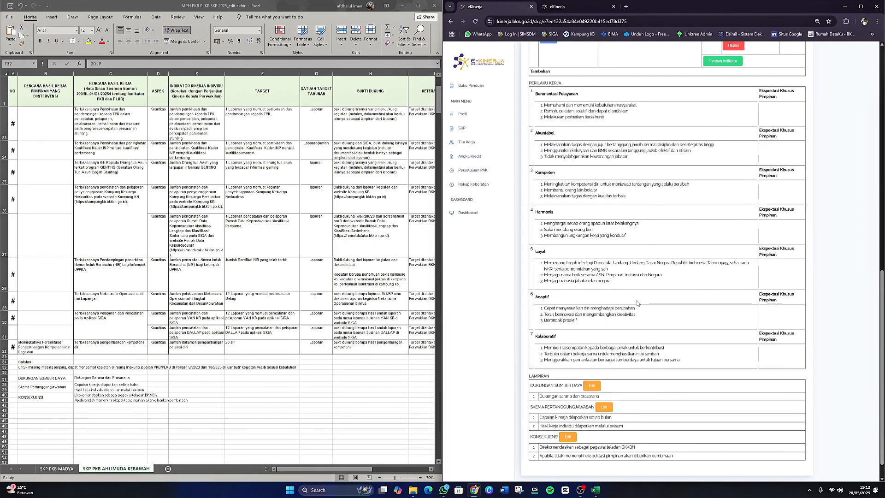
pyautogui.scroll(-1, 636, 304)
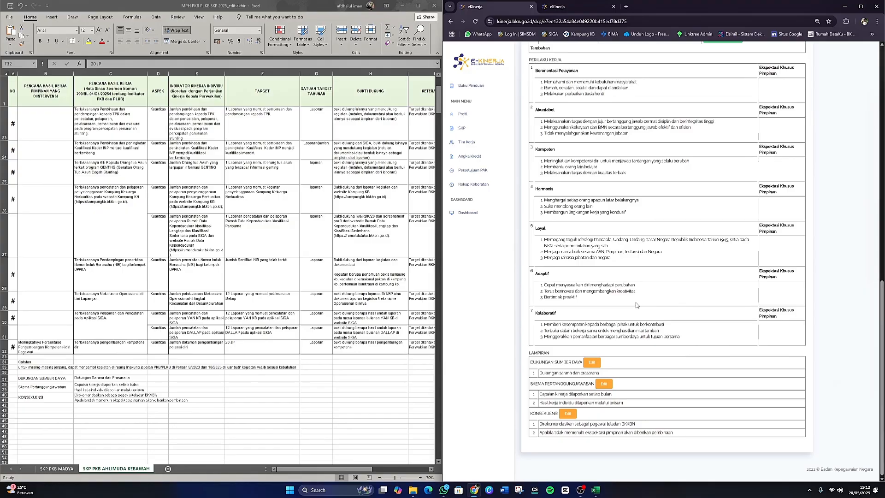
pyautogui.scroll(15, 636, 304)
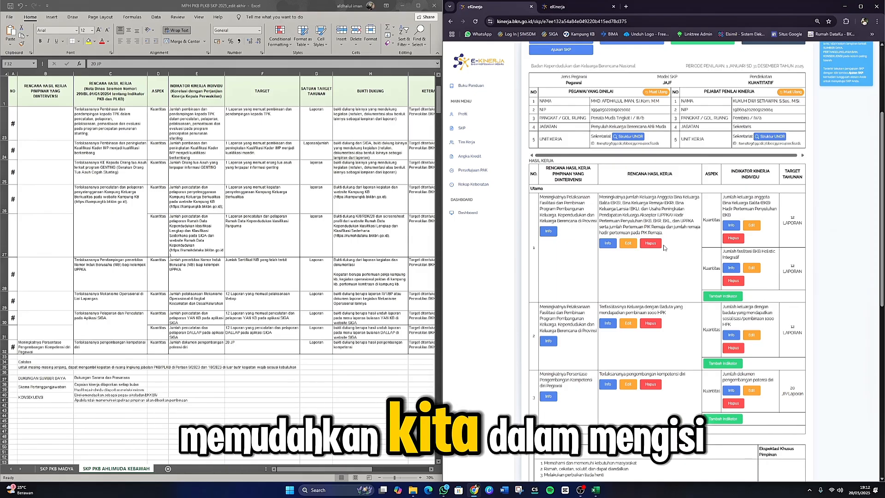
pyautogui.scroll(-6, 663, 277)
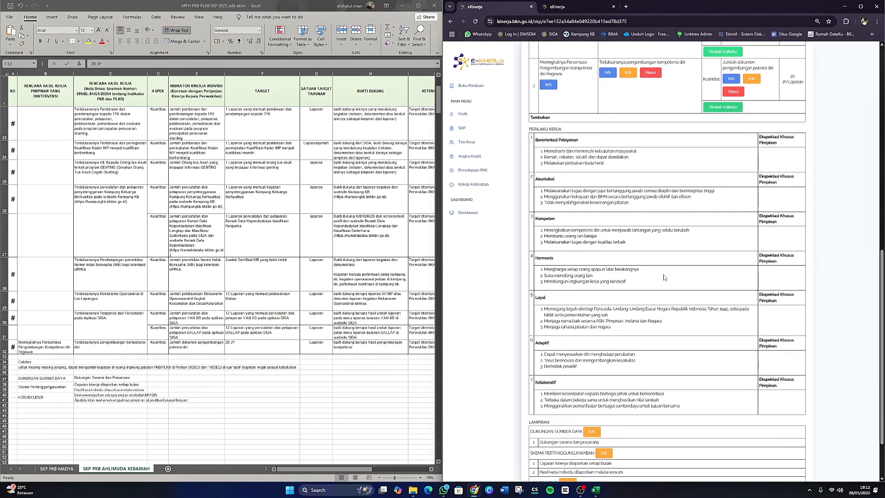
pyautogui.scroll(-2, 664, 276)
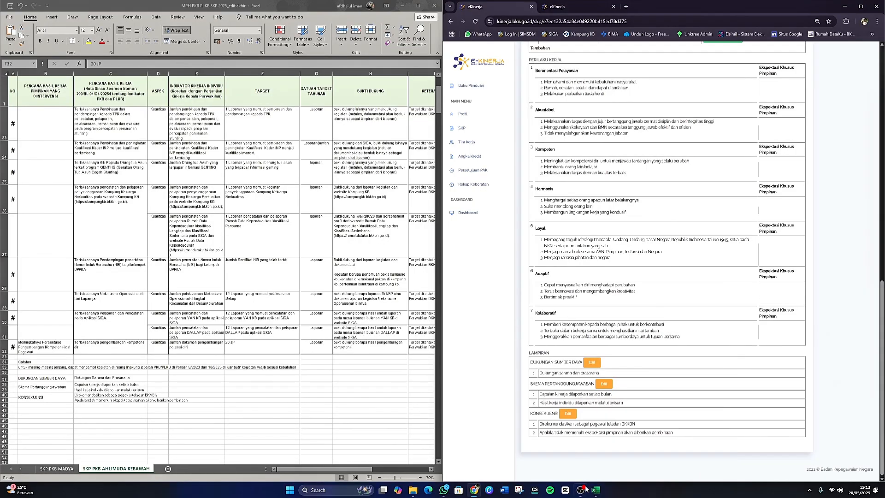
pyautogui.moveTo(581, 495)
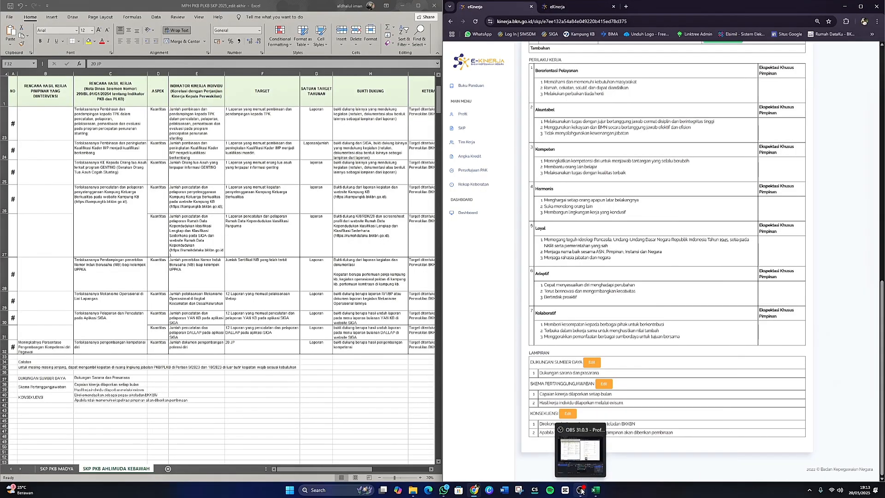
pyautogui.click(582, 491)
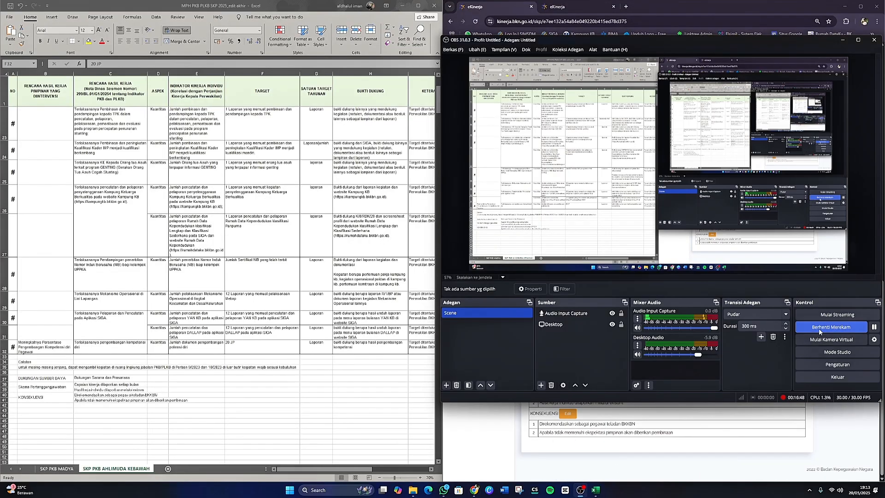